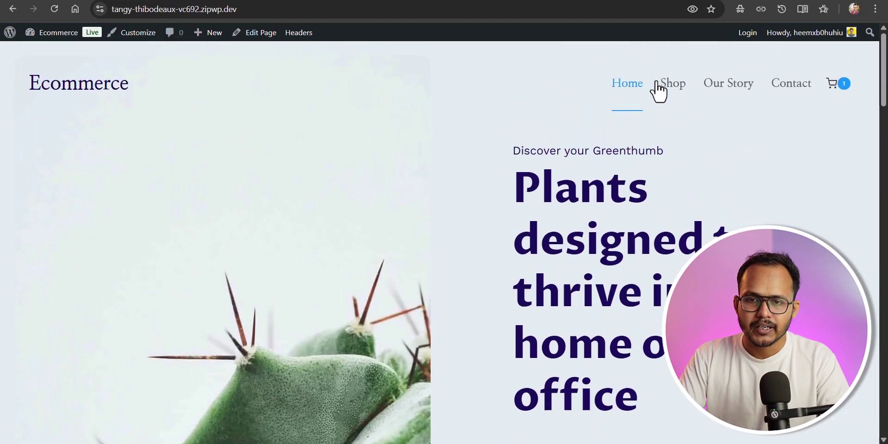
# Step: Open the Shop page and scroll through the Button Fern products
pyautogui.click(673, 85)
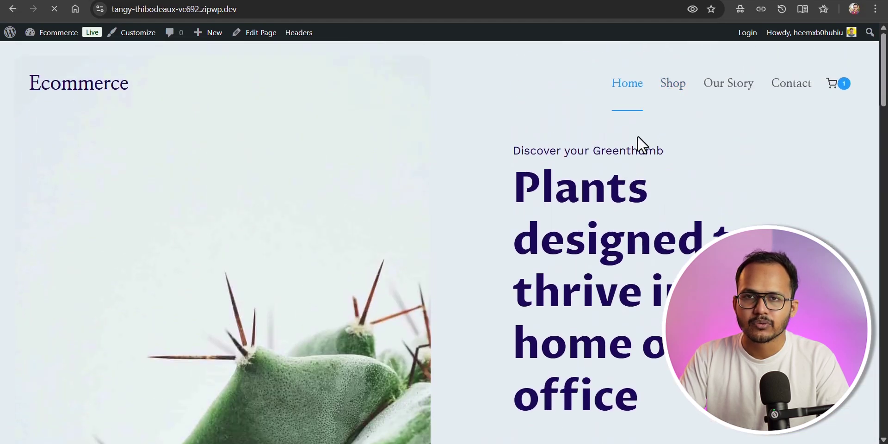
pyautogui.scroll(-6, 476, 214)
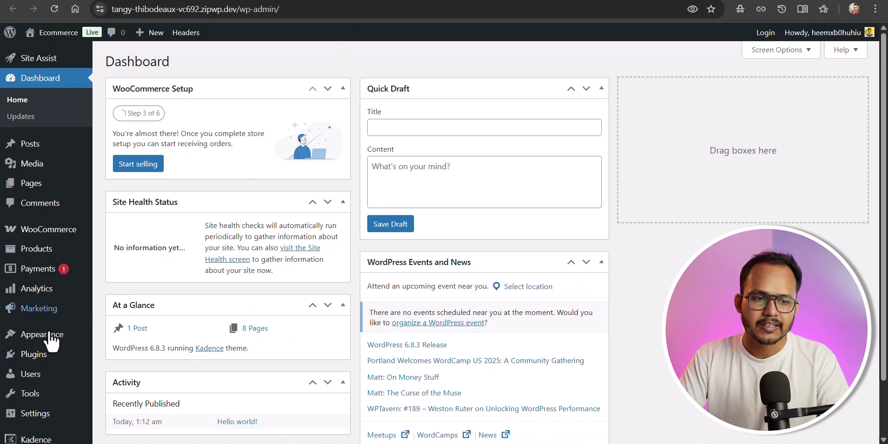
# Step: Search Add Plugins for WPC Smart Wishlist for WooCommerce, then install and activate it
pyautogui.moveTo(37, 355)
pyautogui.click(113, 375)
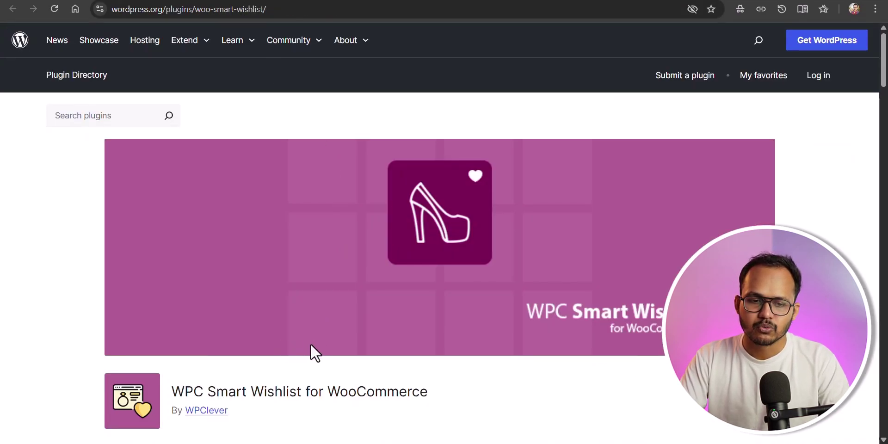
pyautogui.moveTo(177, 393); pyautogui.dragTo(429, 392)
pyautogui.hotkey('ctrl', 'c')
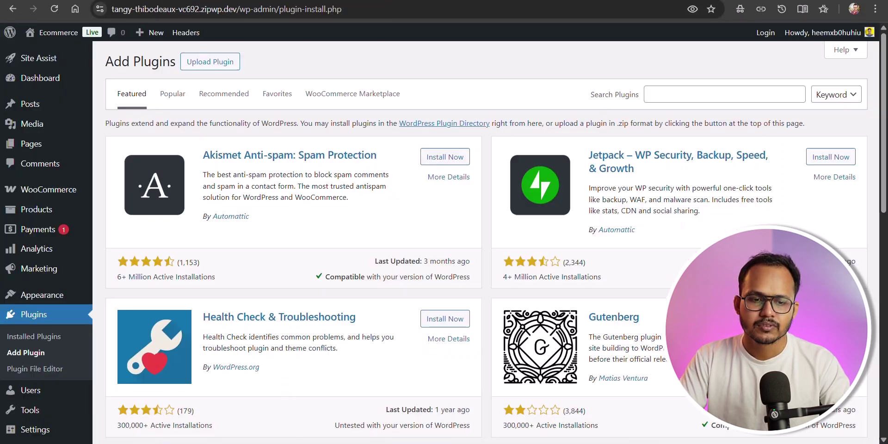
pyautogui.click(720, 94)
pyautogui.hotkey('ctrl', 'v')
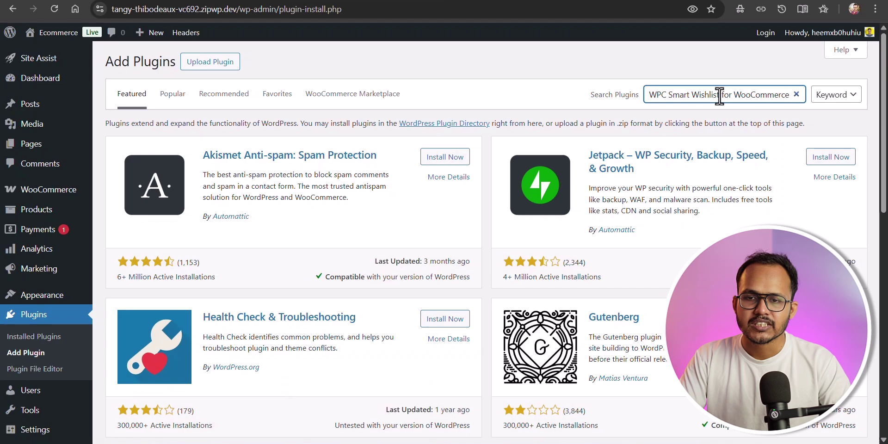
pyautogui.press('Return')
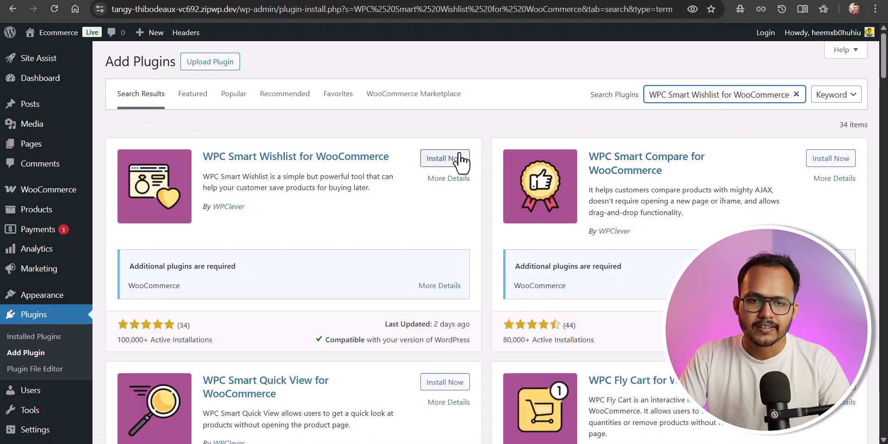
pyautogui.click(453, 158)
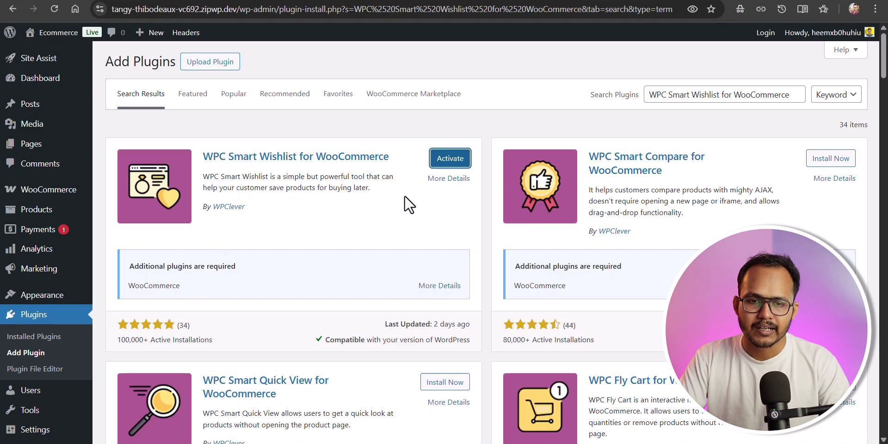
pyautogui.click(463, 160)
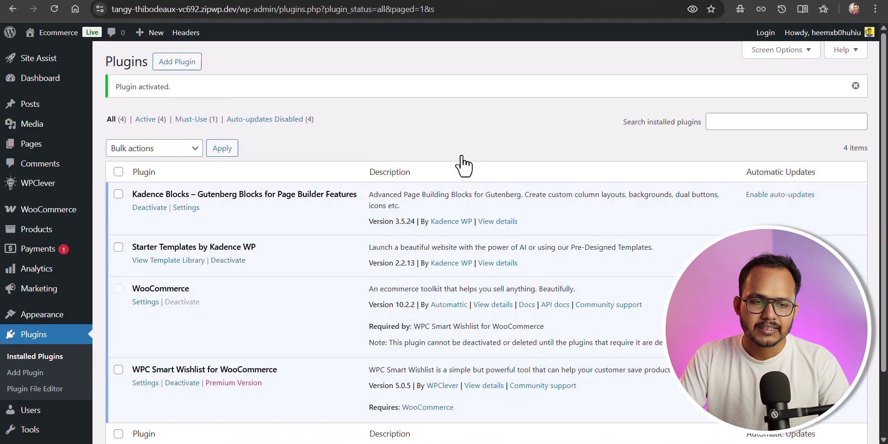
# Step: Open the wishlist plugin settings and check the new wishlist buttons on the reloaded shop page
pyautogui.click(140, 384)
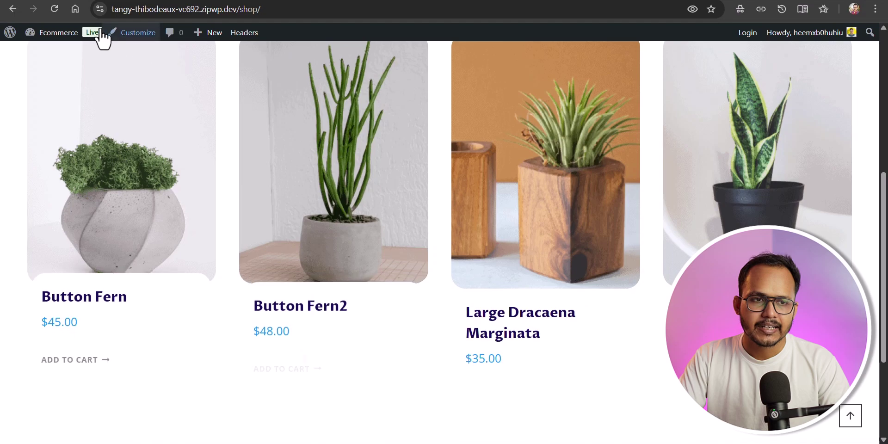
pyautogui.click(54, 9)
pyautogui.moveTo(288, 171)
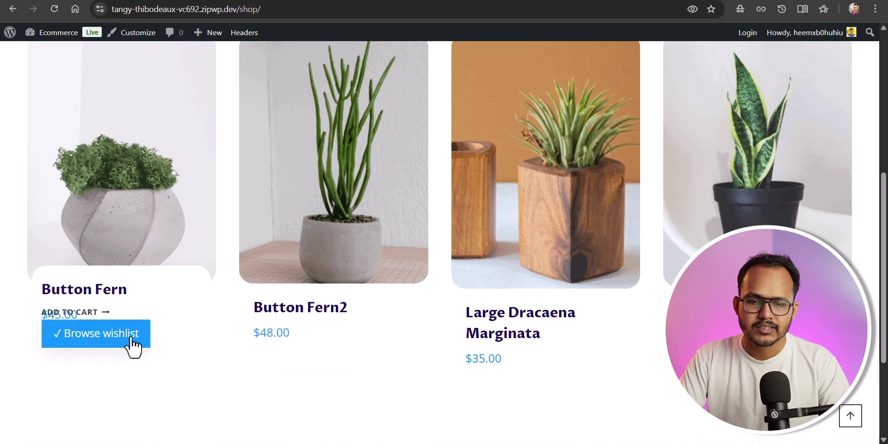
pyautogui.moveTo(563, 374)
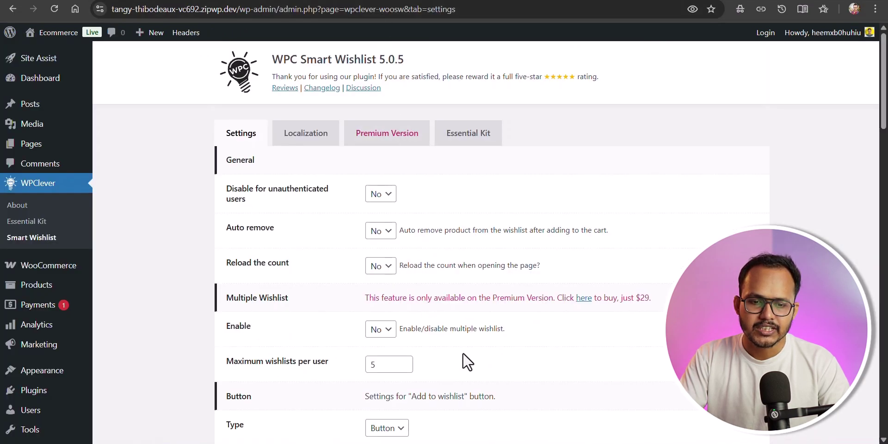
pyautogui.scroll(-5, 462, 361)
# Step: Set the Smart Wishlist button type to Link
pyautogui.click(389, 275)
pyautogui.click(382, 307)
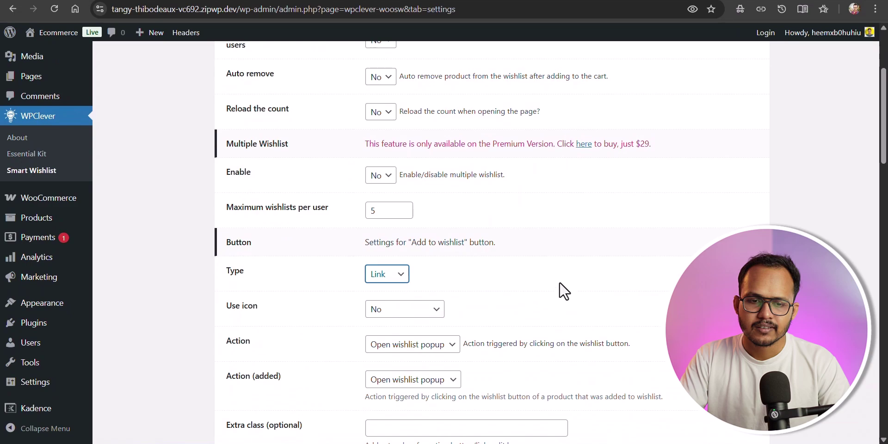
pyautogui.scroll(-15, 559, 292)
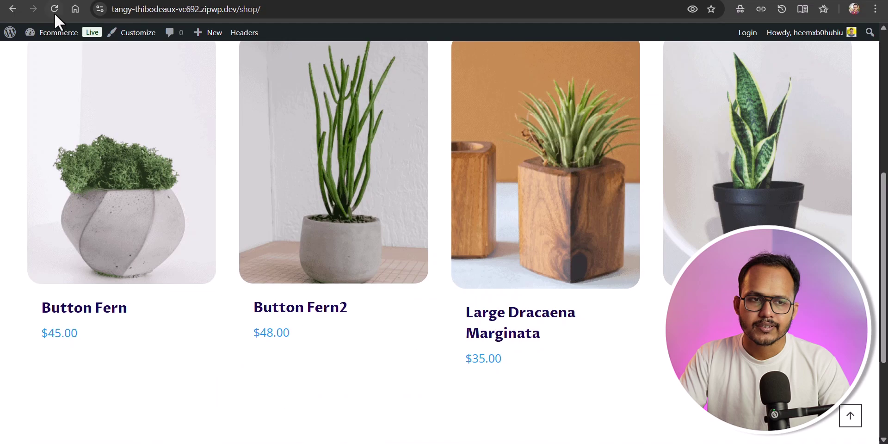
# Step: Add Large Dracaena Marginata to the wishlist from the reloaded shop, then open the wishlist page
pyautogui.click(54, 9)
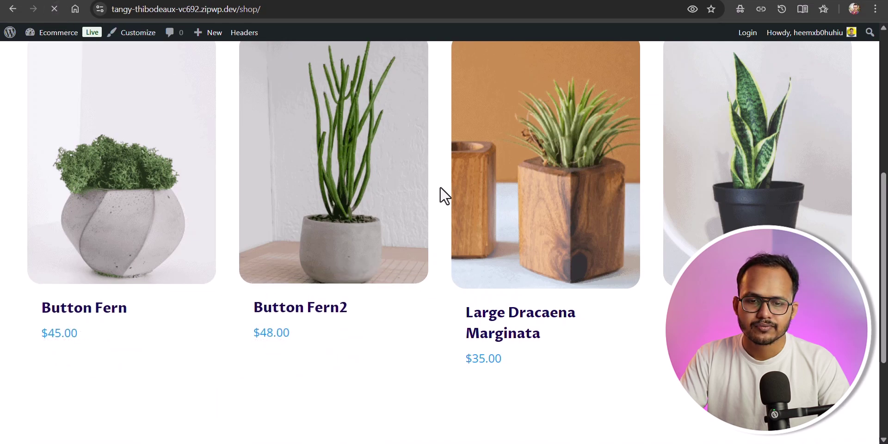
pyautogui.moveTo(495, 212)
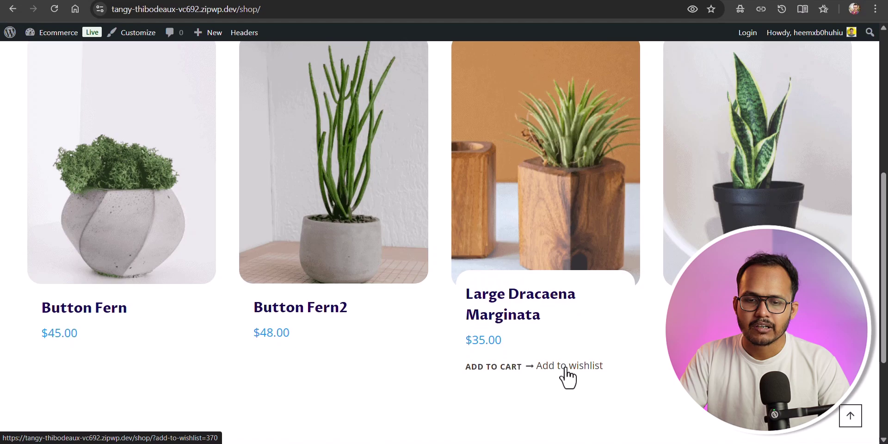
pyautogui.click(567, 377)
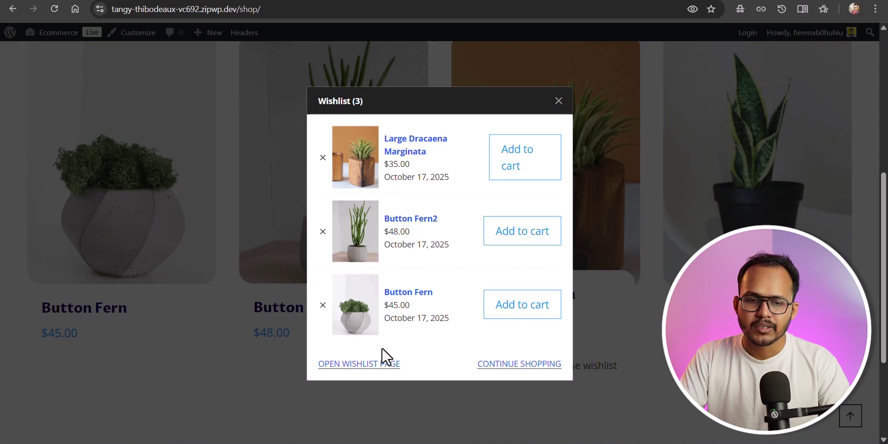
pyautogui.click(341, 366)
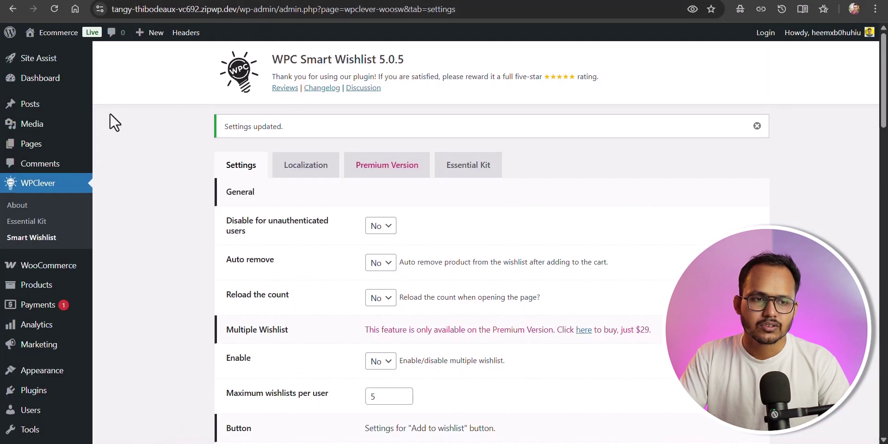
# Step: Open the Wishlist page in the editor and convert its [woosw_list] content into a Shortcode block
pyautogui.rightClick(42, 149)
pyautogui.press('Escape')
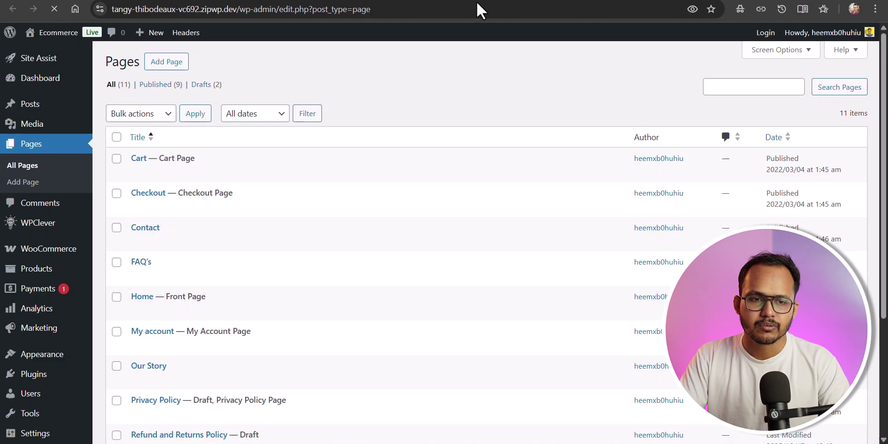
pyautogui.scroll(-4, 296, 296)
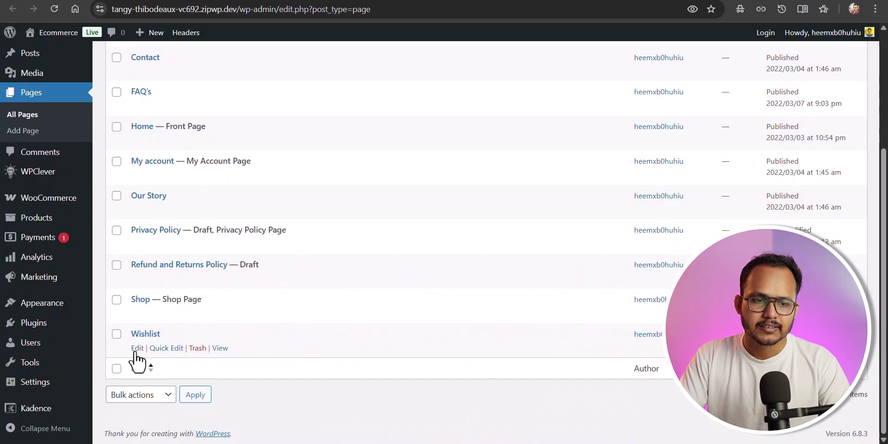
pyautogui.click(145, 335)
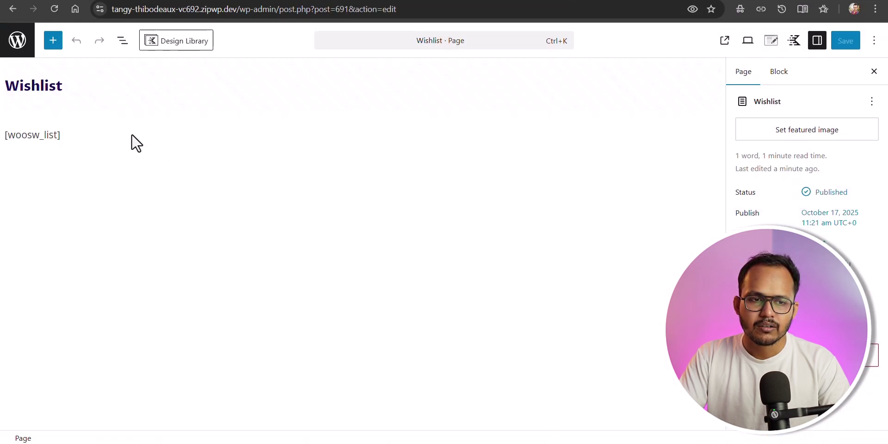
pyautogui.click(133, 140)
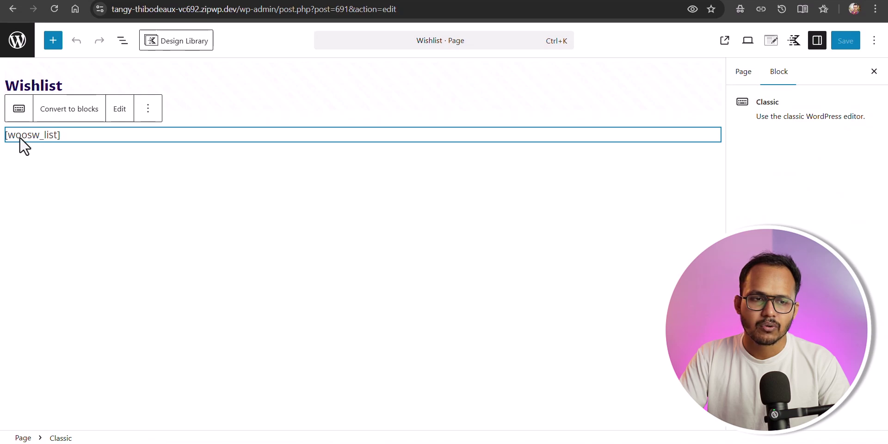
pyautogui.click(78, 112)
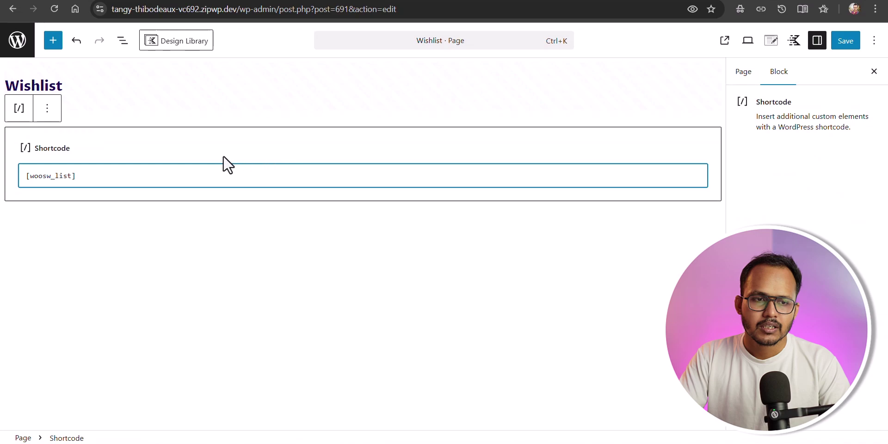
# Step: Insert a single-column Row Layout block via /row and move the shortcode into it
pyautogui.click(36, 236)
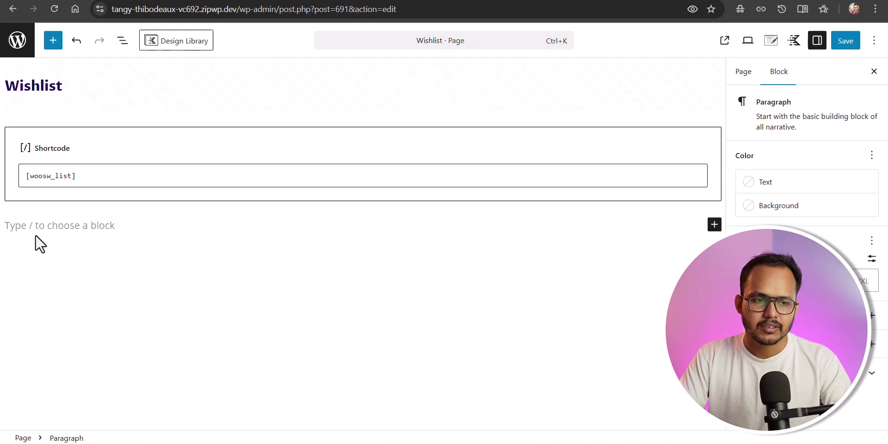
pyautogui.write('/row')
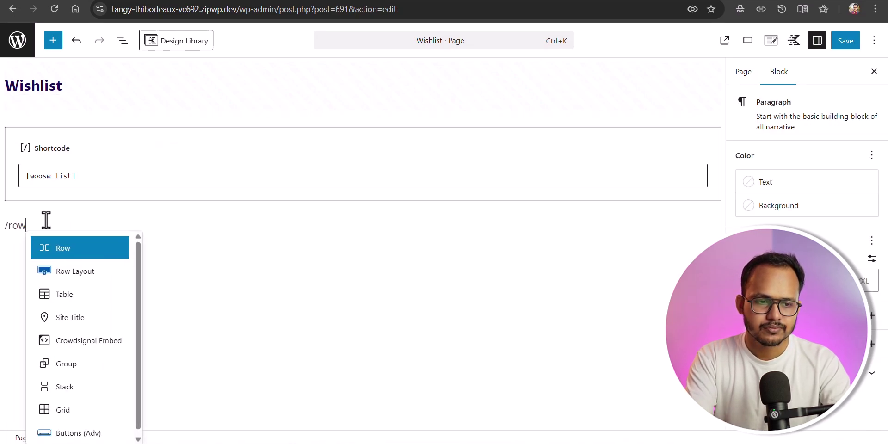
pyautogui.press('Down')
pyautogui.press('Return')
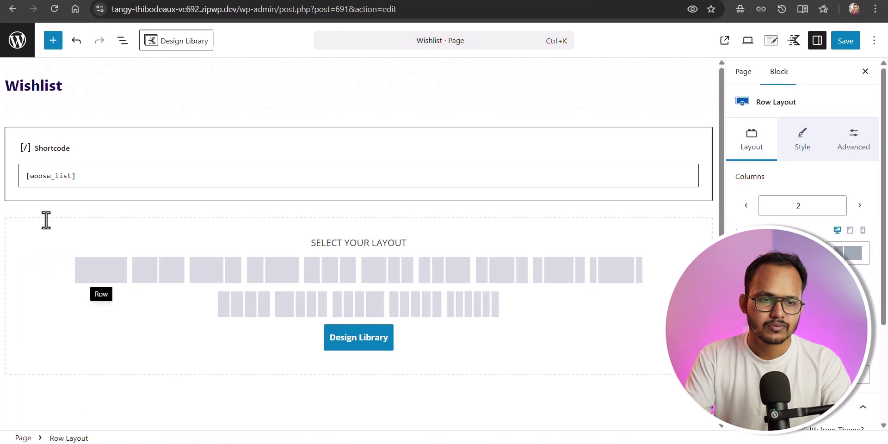
pyautogui.click(87, 273)
pyautogui.click(45, 148)
pyautogui.moveTo(36, 109); pyautogui.dragTo(256, 260)
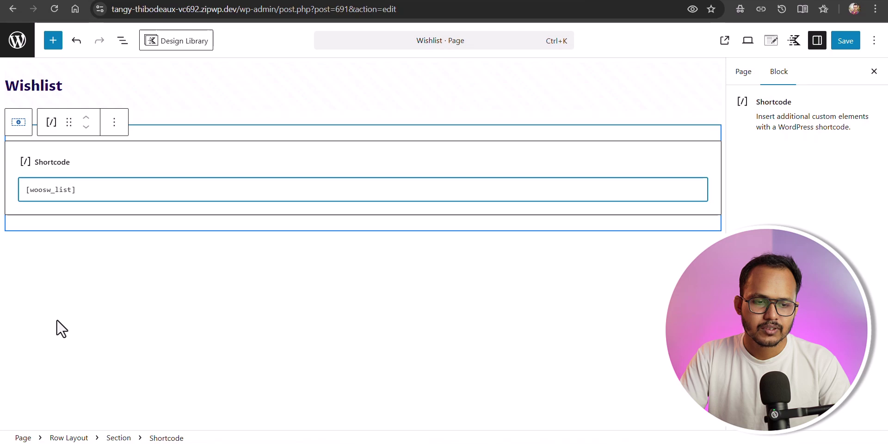
# Step: Cap the row's content max width at 1050 px, save the page, and view it live
pyautogui.click(68, 438)
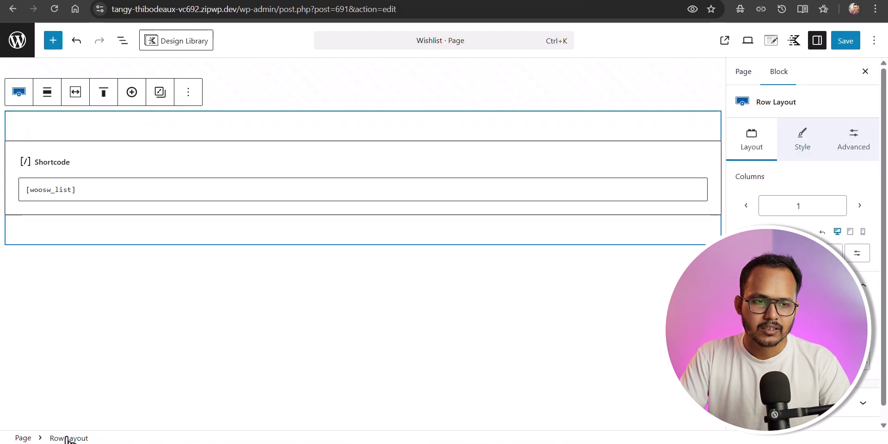
pyautogui.click(74, 97)
pyautogui.click(119, 178)
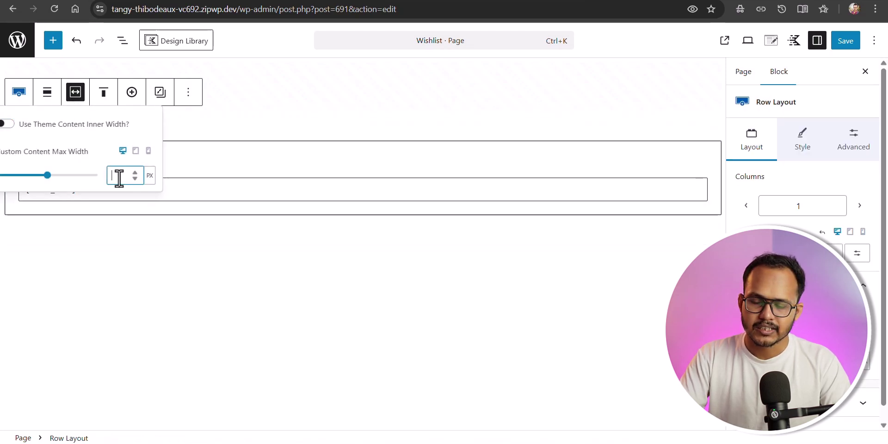
pyautogui.write('1050')
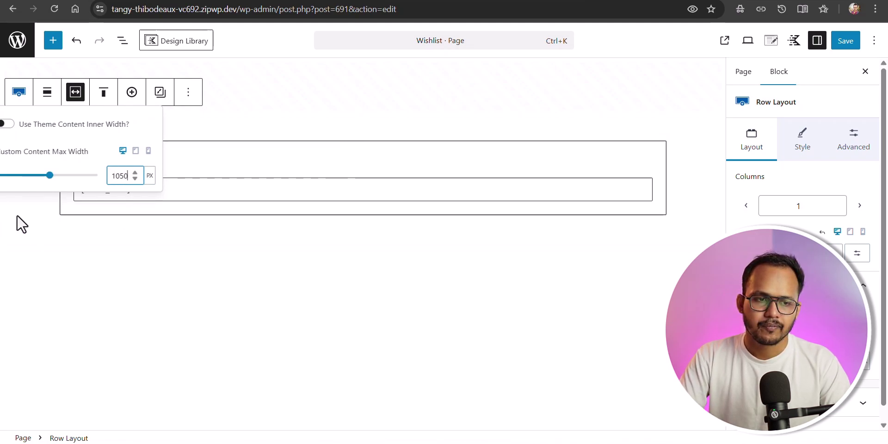
pyautogui.click(22, 224)
pyautogui.click(771, 40)
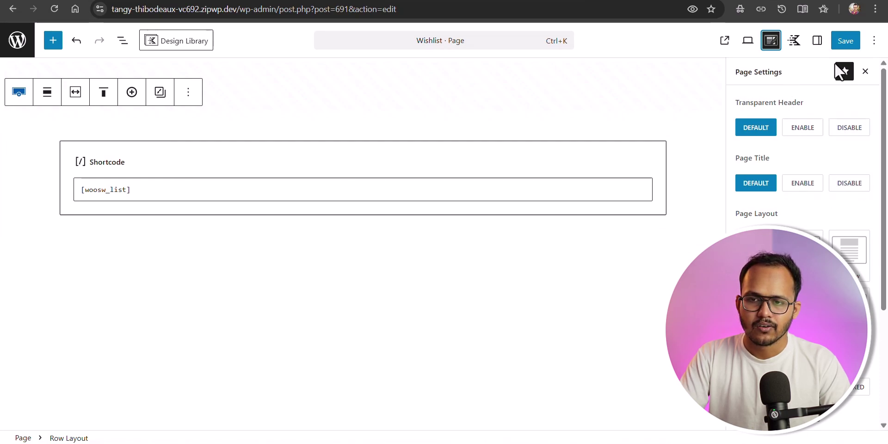
pyautogui.click(846, 42)
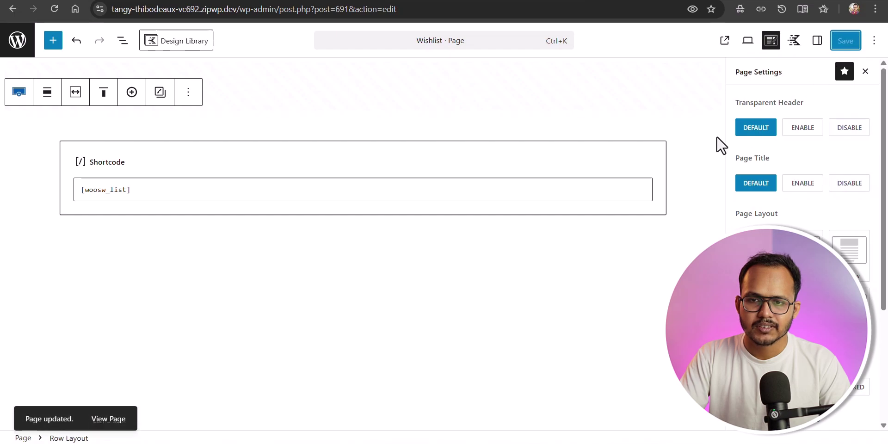
pyautogui.click(725, 40)
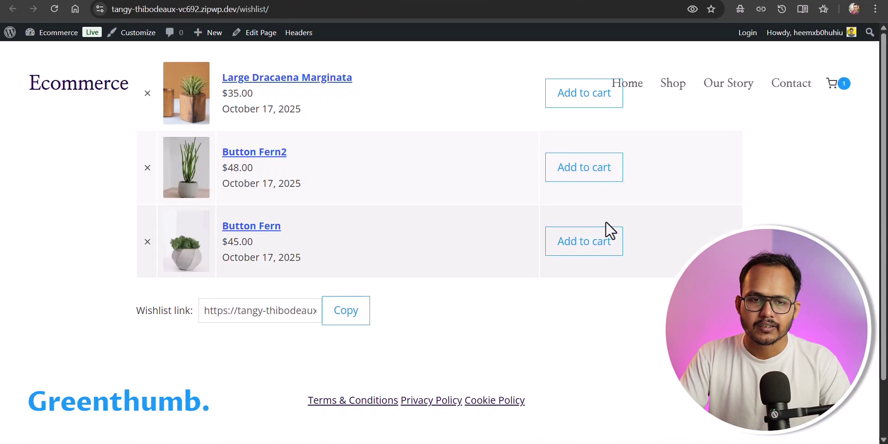
# Step: Set the Row Layout block's Margin Top to 70 px, save, and reload the live Wishlist page
pyautogui.scroll(-1, 732, 210)
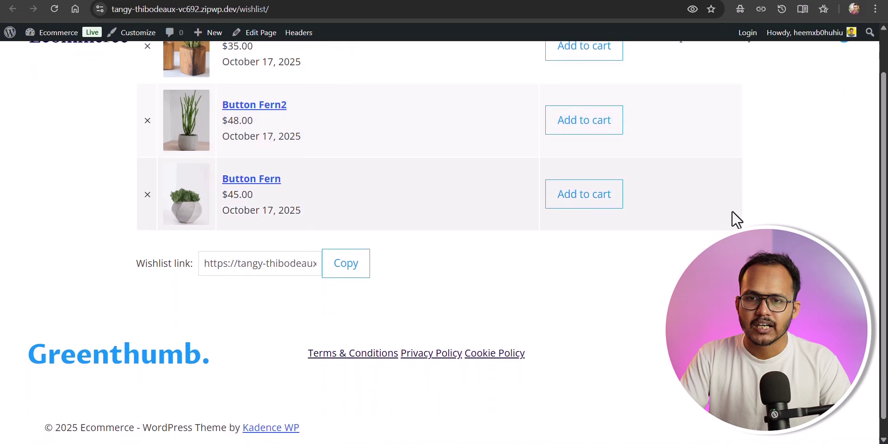
pyautogui.scroll(1, 787, 195)
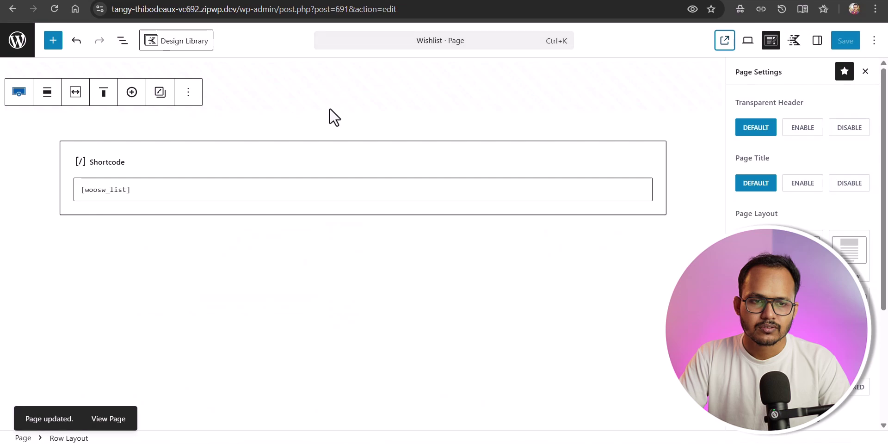
pyautogui.click(195, 142)
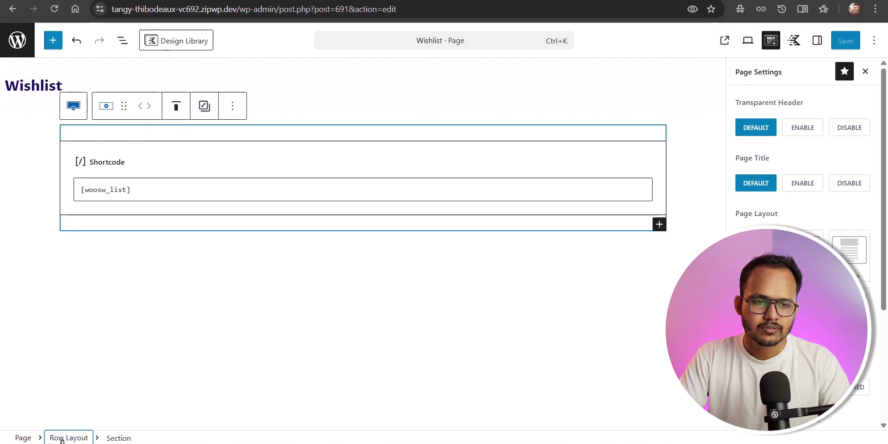
pyautogui.click(68, 437)
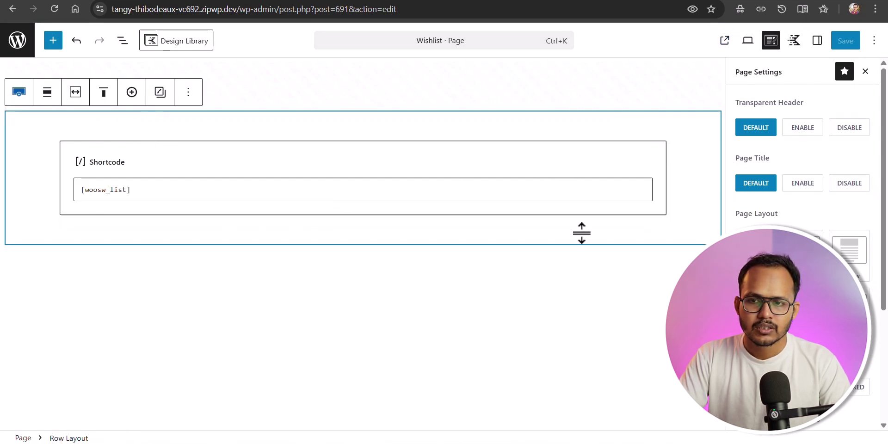
pyautogui.click(818, 40)
pyautogui.click(861, 138)
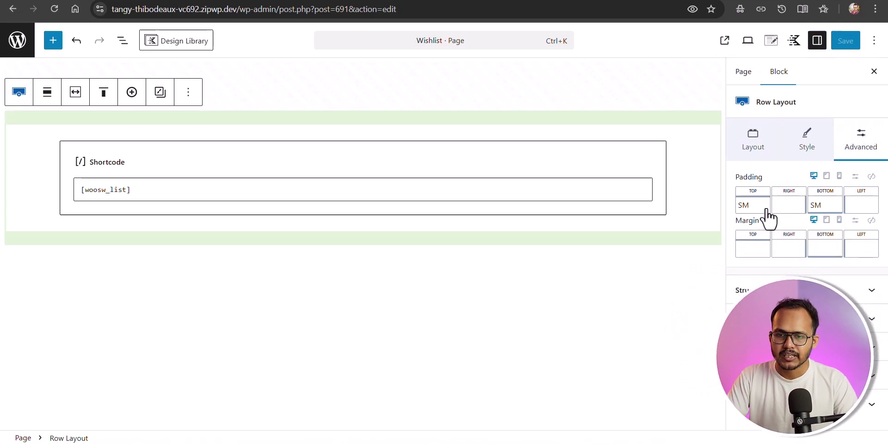
pyautogui.click(855, 221)
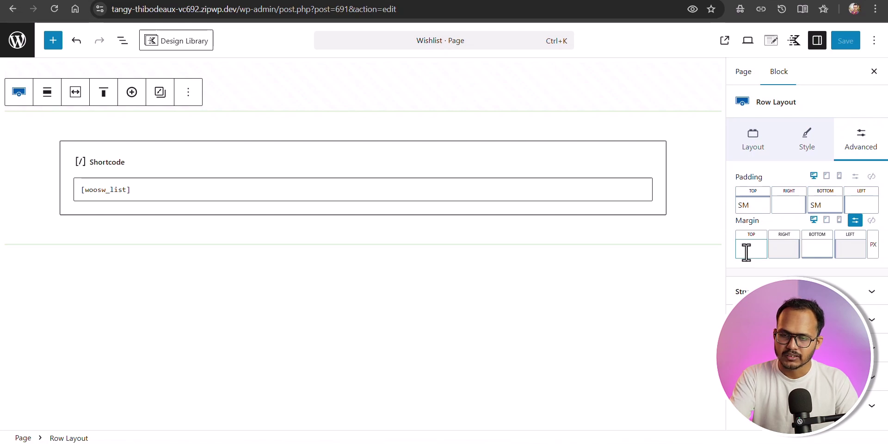
pyautogui.write('70')
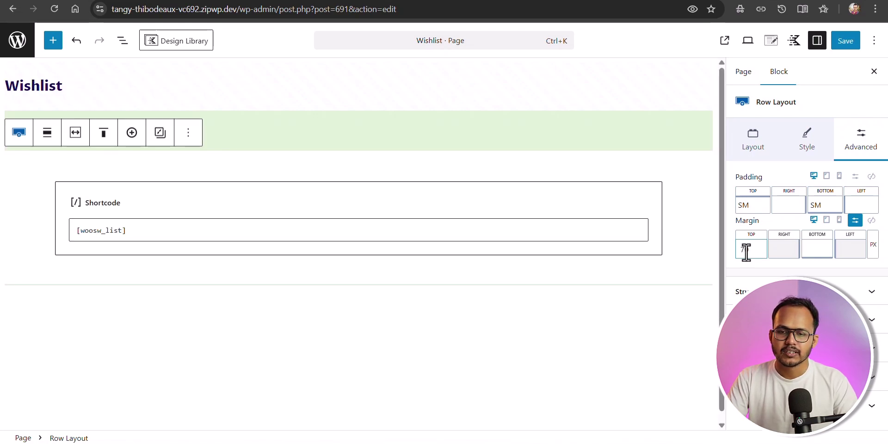
pyautogui.click(846, 41)
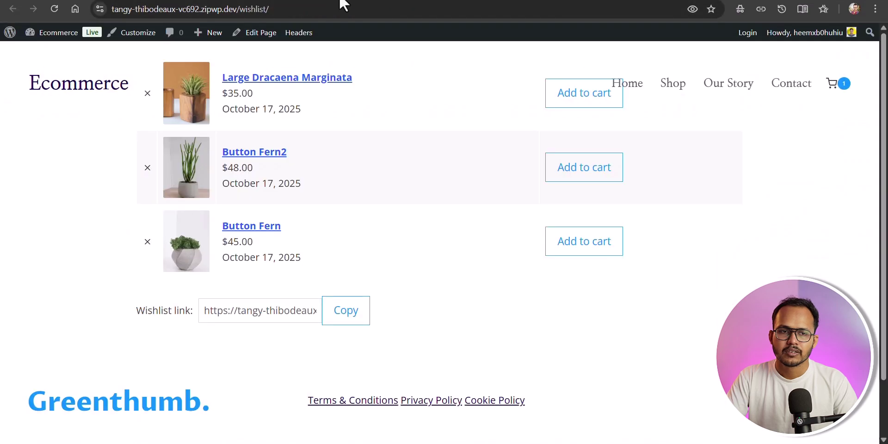
pyautogui.click(54, 8)
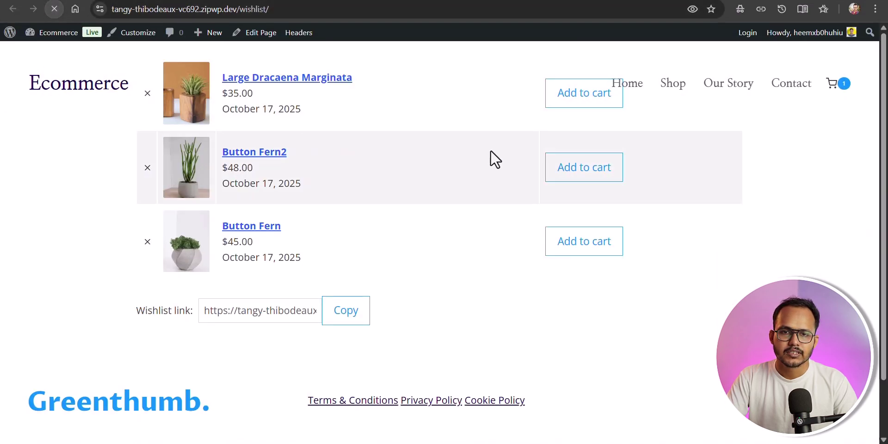
# Step: Add Button Fern2 to the cart from the wishlist and open the $93.00 cart
pyautogui.scroll(-1, 744, 177)
pyautogui.scroll(-2, 717, 242)
pyautogui.scroll(2, 712, 238)
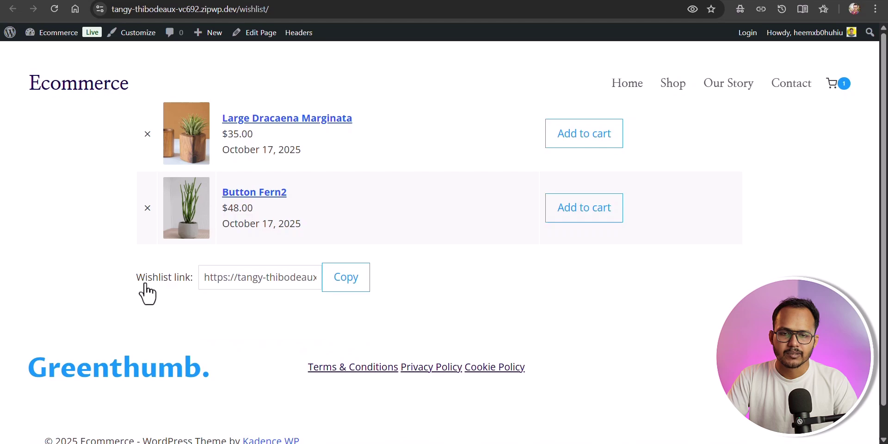
pyautogui.click(587, 216)
pyautogui.click(592, 215)
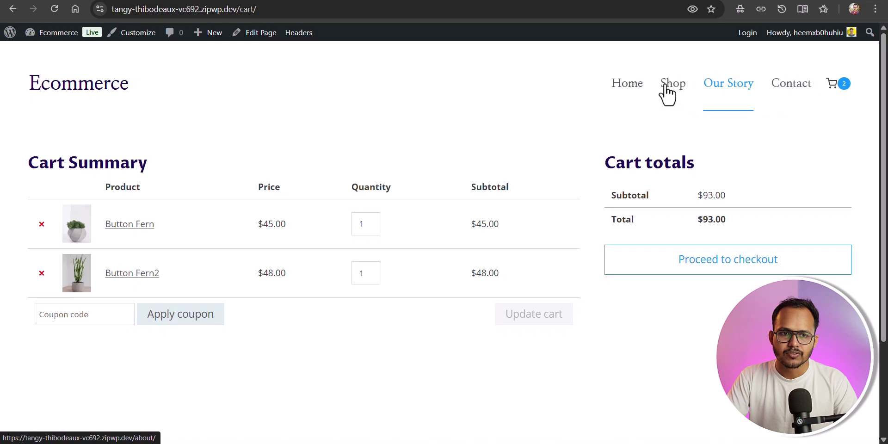
# Step: In Appearance > Menus, add the Wishlist page to Primary Nav and save the menu
pyautogui.moveTo(50, 33)
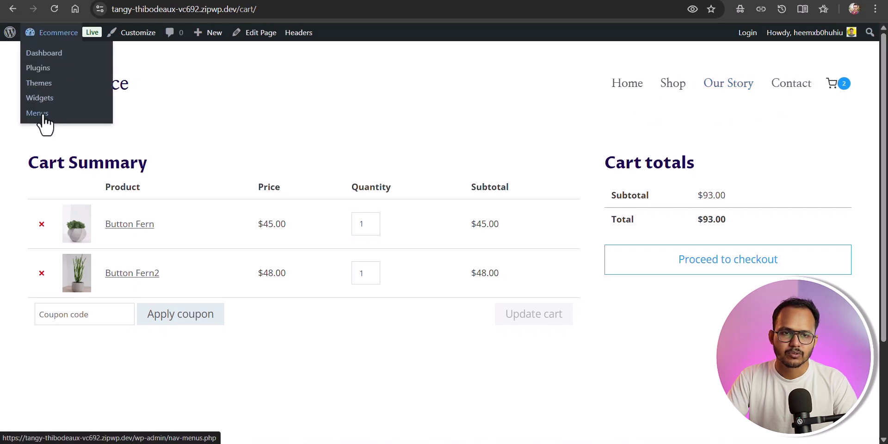
pyautogui.click(43, 115)
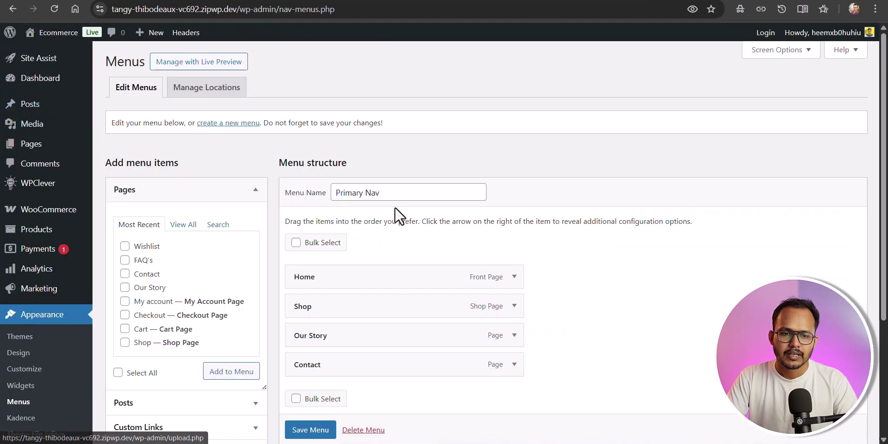
pyautogui.click(184, 226)
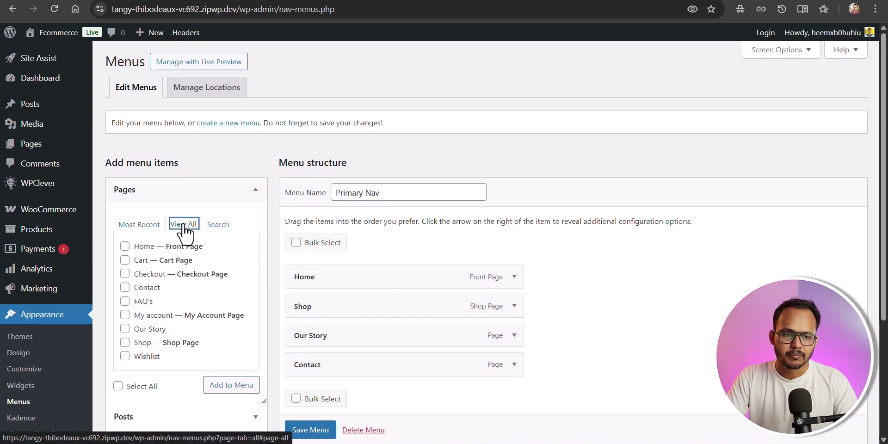
pyautogui.click(125, 356)
pyautogui.click(227, 388)
pyautogui.scroll(-4, 638, 312)
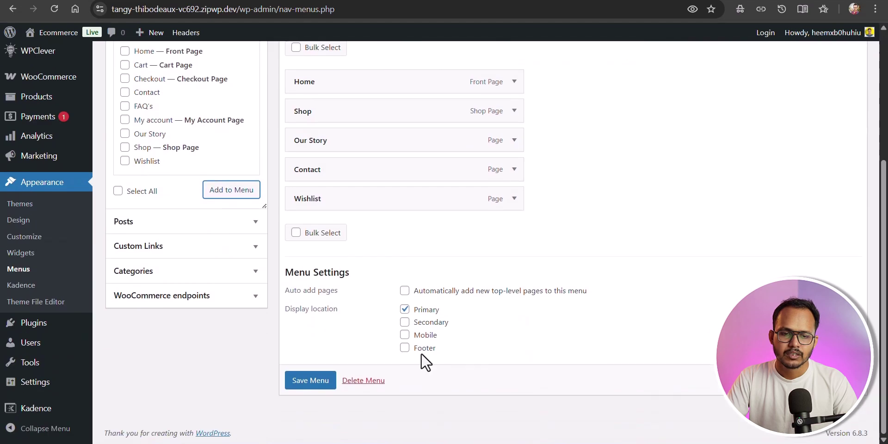
pyautogui.click(298, 381)
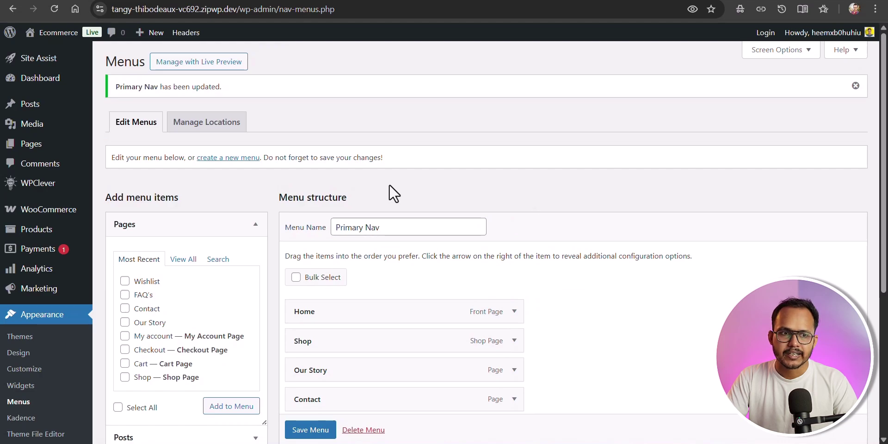
# Step: Open the Smart Wishlist settings page and scroll through its options
pyautogui.click(34, 148)
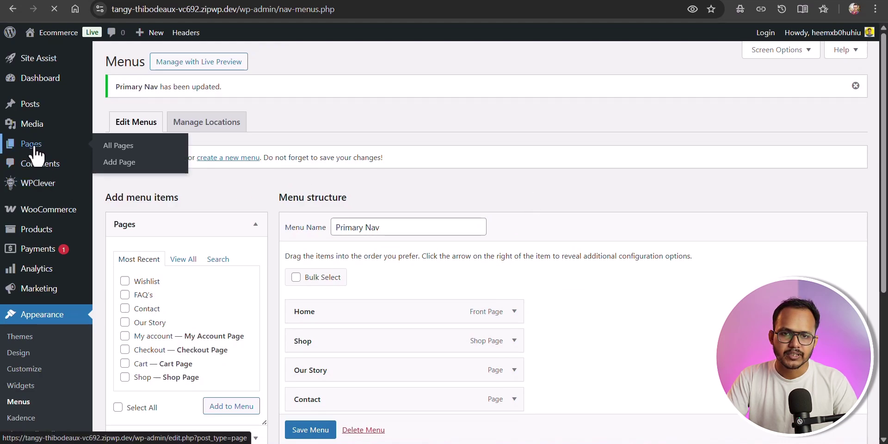
pyautogui.scroll(-4, 264, 292)
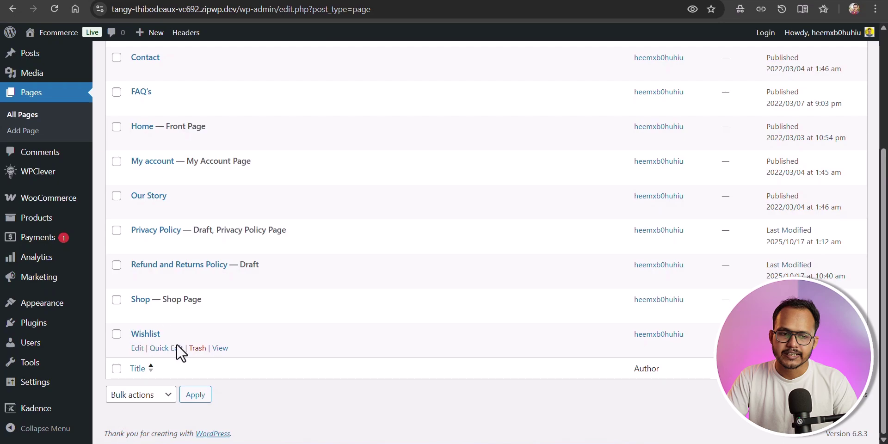
pyautogui.click(143, 335)
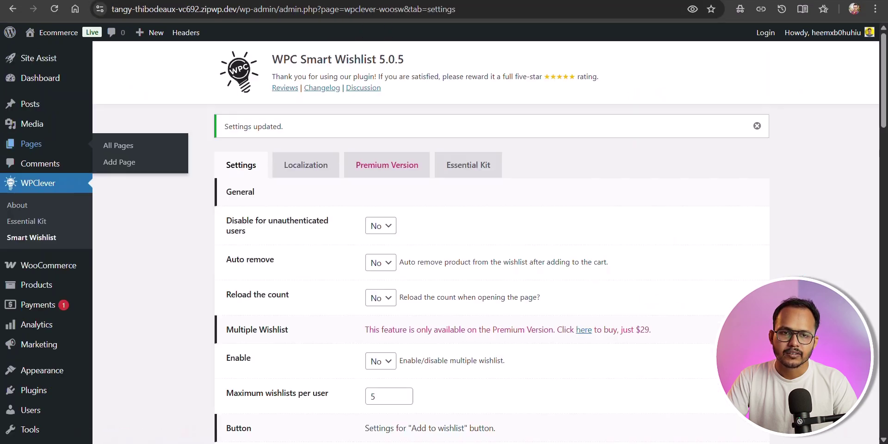
pyautogui.scroll(-8, 411, 279)
pyautogui.scroll(-15, 396, 294)
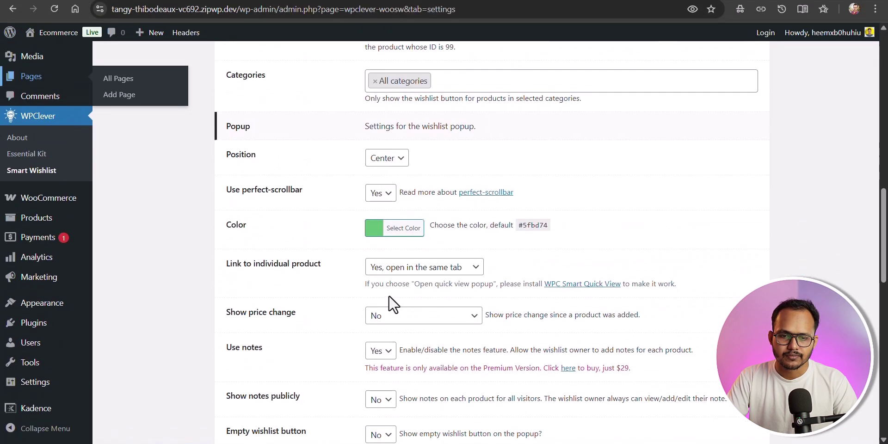
pyautogui.scroll(-5, 382, 287)
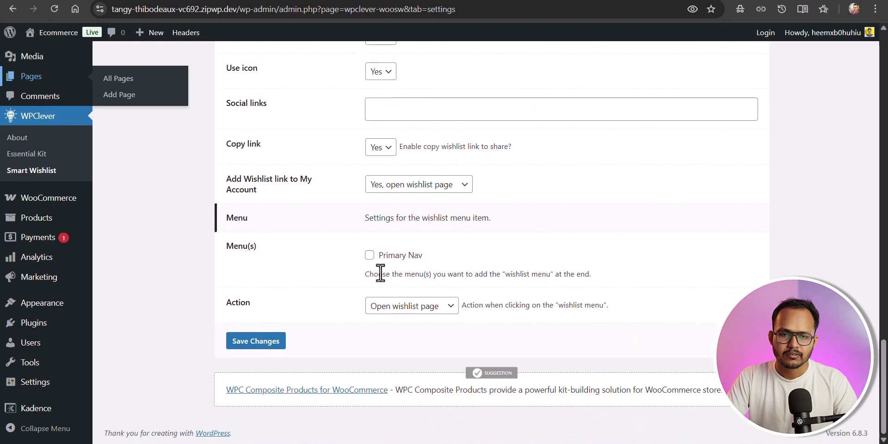
pyautogui.scroll(5, 467, 226)
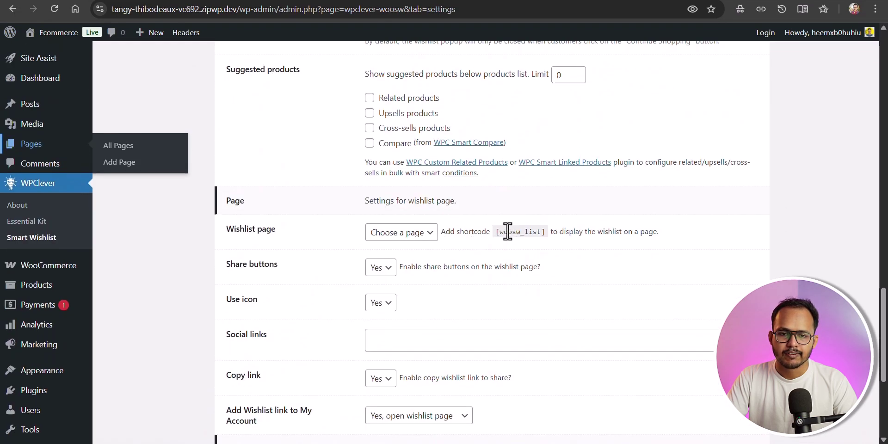
# Step: Highlight the [woosw_list] shortcode reference, then scroll back up through the general settings
pyautogui.moveTo(497, 232); pyautogui.dragTo(549, 232)
pyautogui.click(462, 252)
pyautogui.scroll(15, 437, 252)
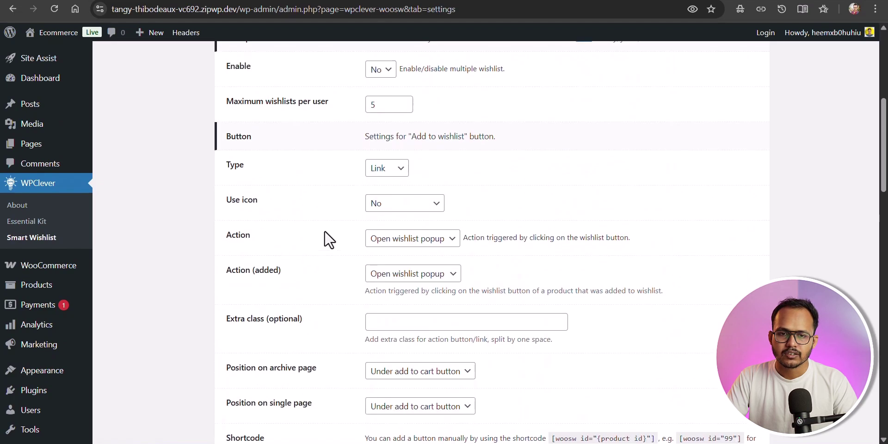
pyautogui.scroll(3, 551, 199)
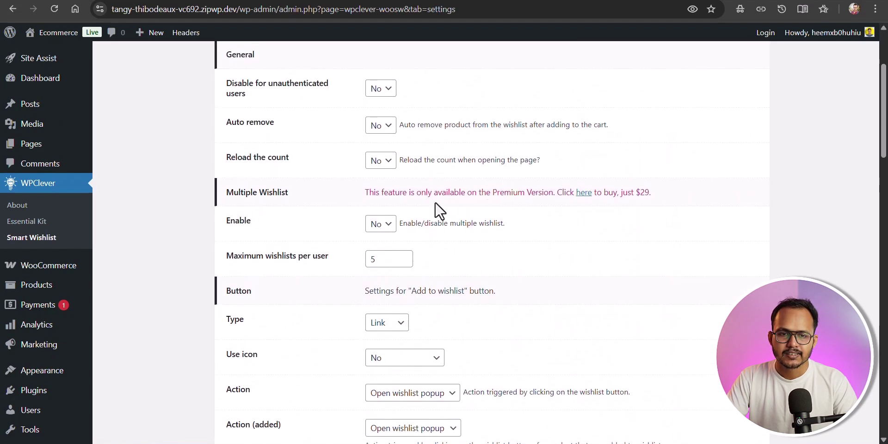
pyautogui.scroll(2, 367, 213)
pyautogui.scroll(-2, 393, 292)
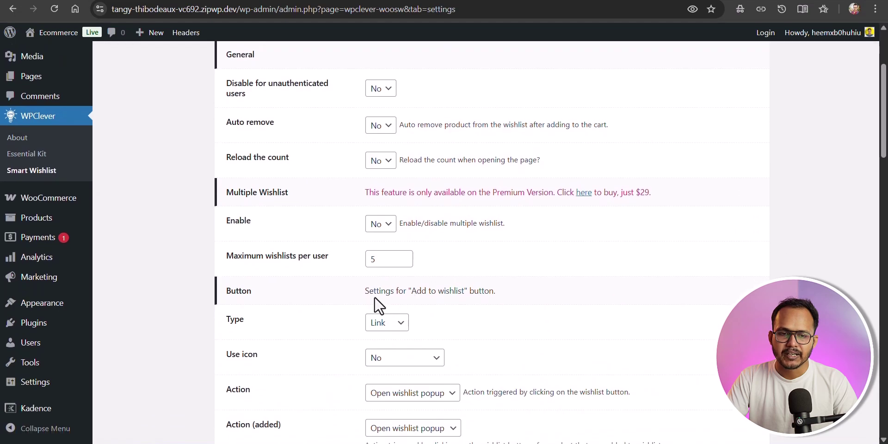
# Step: Set maximum wishlists per user to 10, and Reload the count and Auto remove to Yes
pyautogui.doubleClick(373, 258)
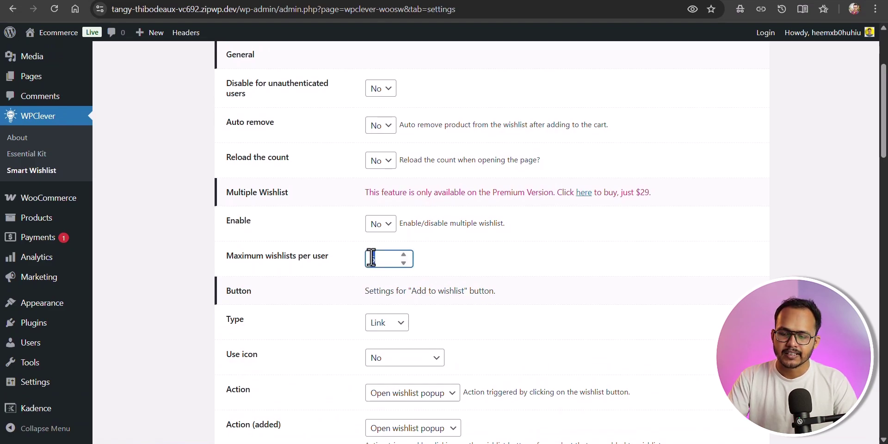
pyautogui.click(485, 259)
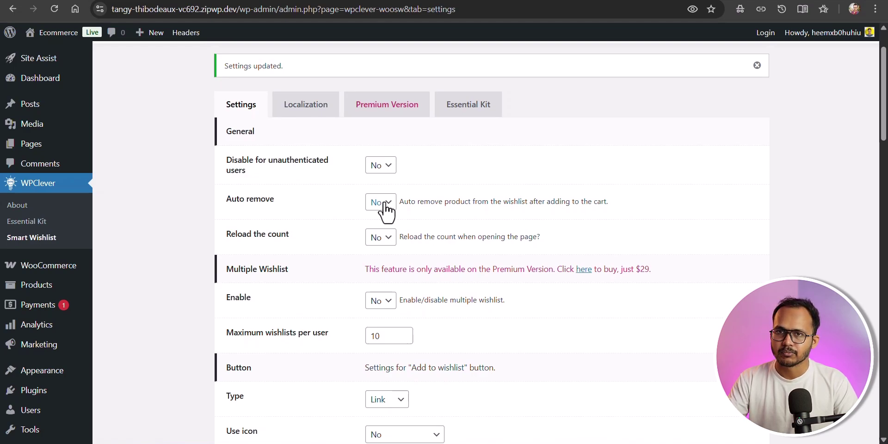
pyautogui.click(380, 238)
pyautogui.click(380, 255)
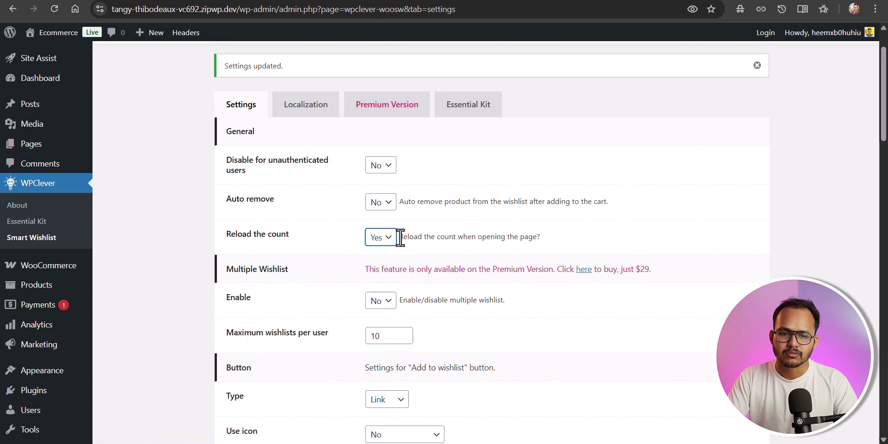
pyautogui.click(381, 203)
pyautogui.click(384, 223)
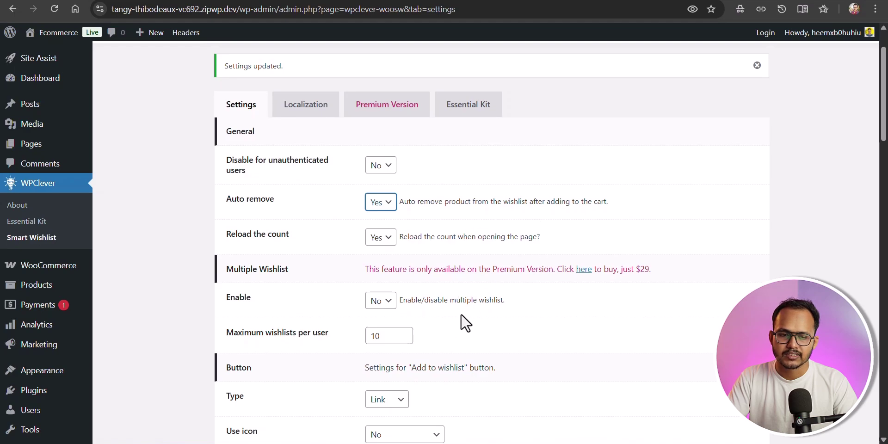
pyautogui.scroll(-2, 479, 294)
pyautogui.scroll(-2, 324, 282)
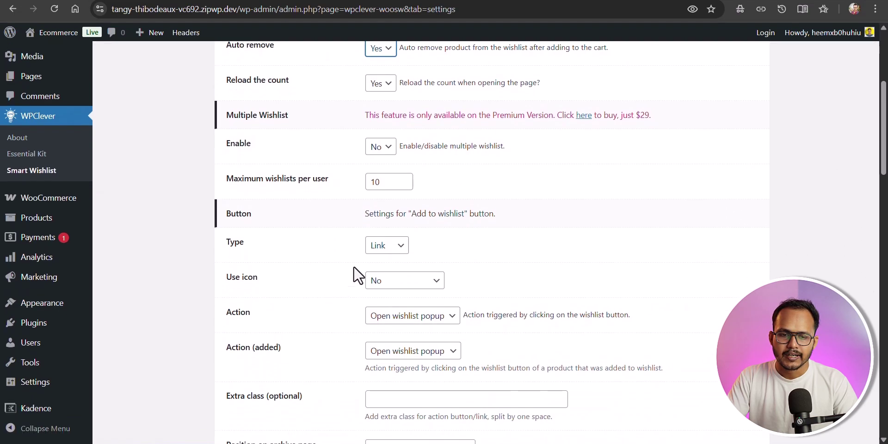
# Step: Keep the button type as Link with the icon on the left, and save the settings
pyautogui.click(394, 250)
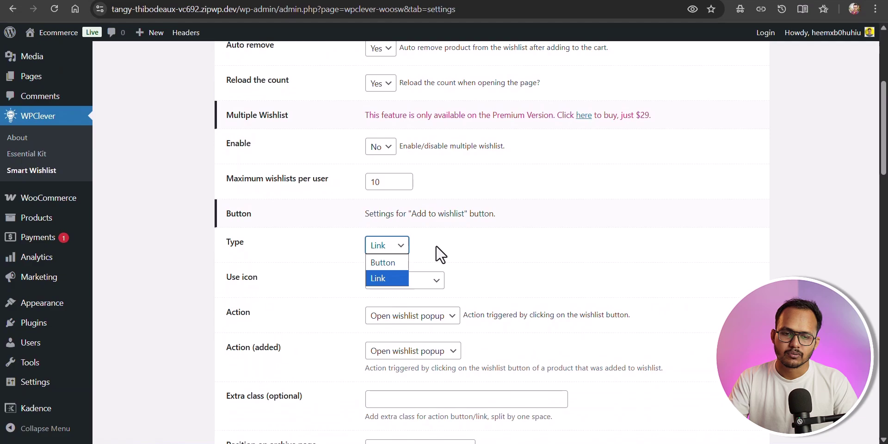
pyautogui.click(456, 255)
pyautogui.click(391, 285)
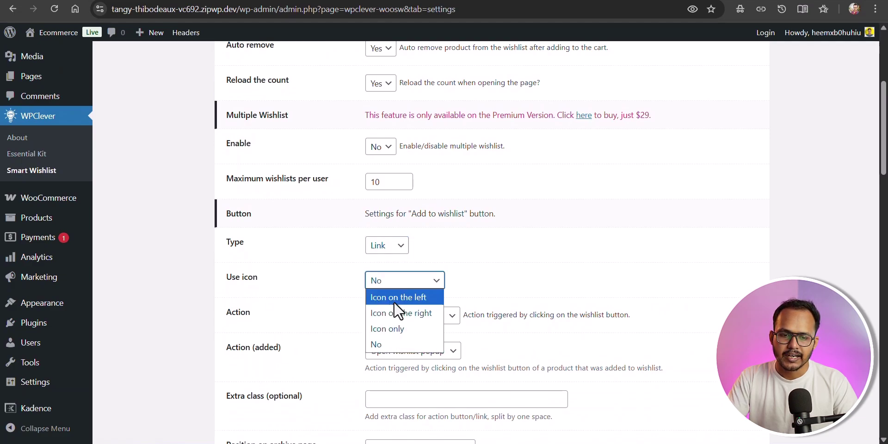
pyautogui.click(411, 298)
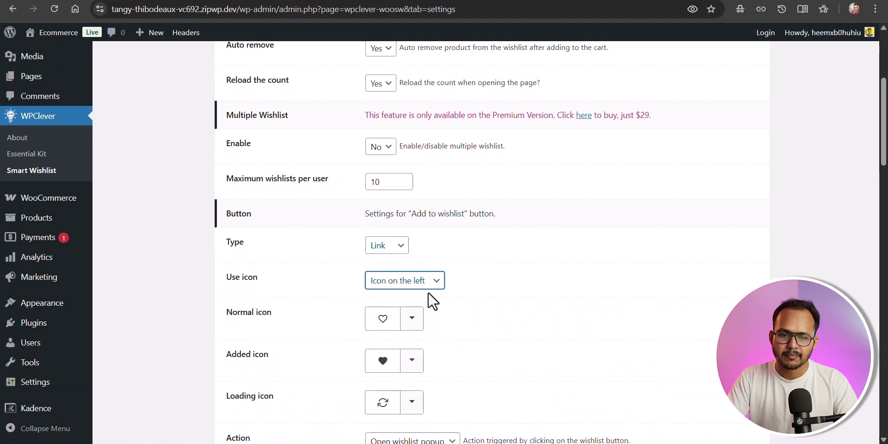
pyautogui.scroll(-2, 509, 307)
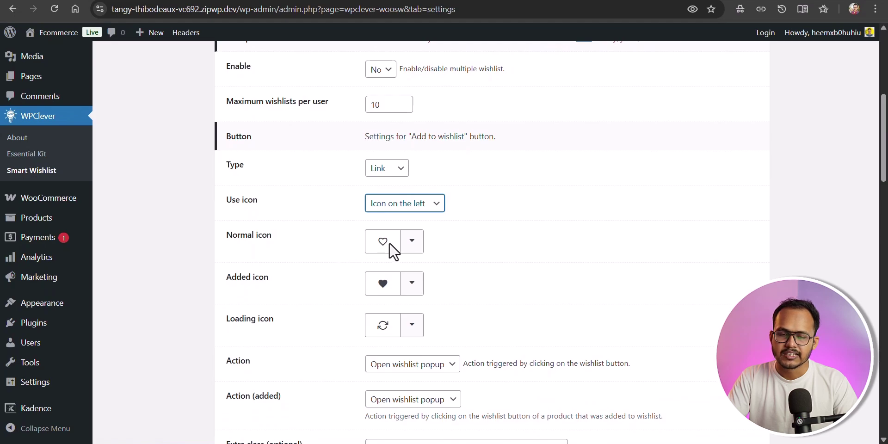
pyautogui.click(412, 289)
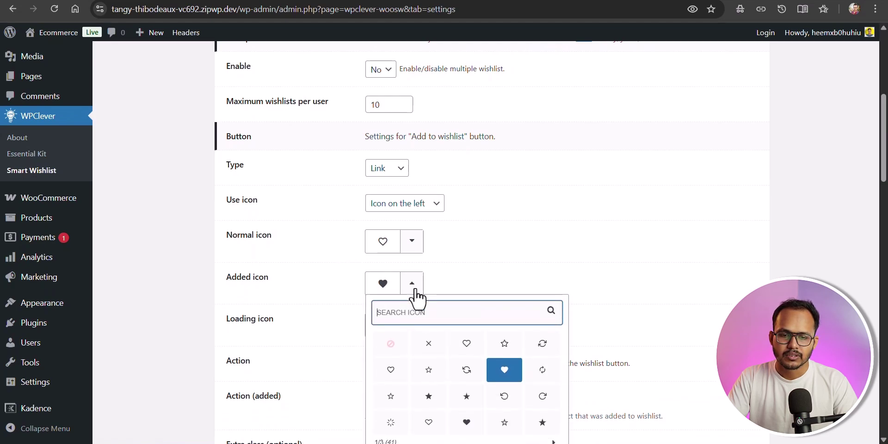
pyautogui.scroll(-2, 632, 333)
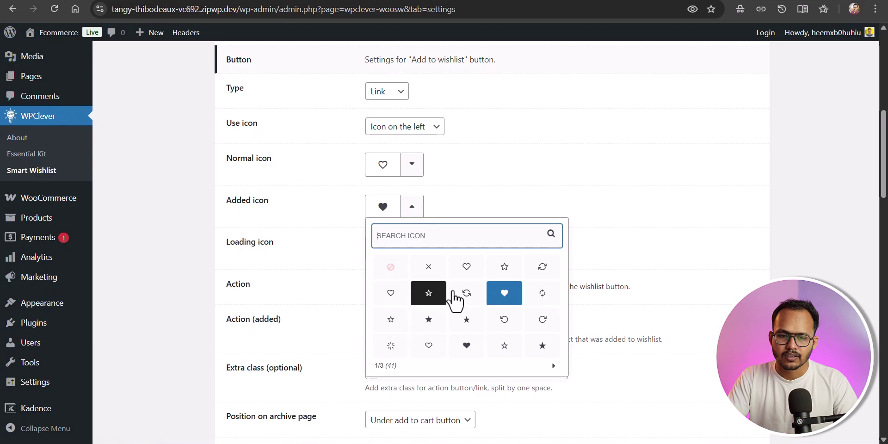
pyautogui.click(629, 254)
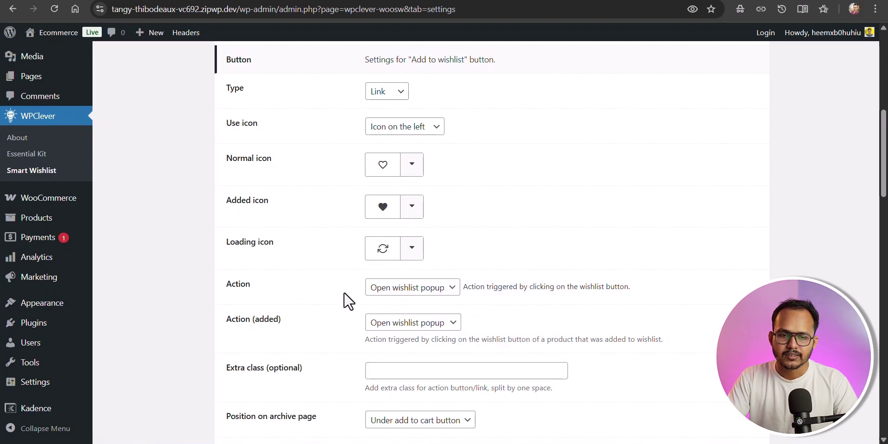
pyautogui.scroll(-2, 376, 301)
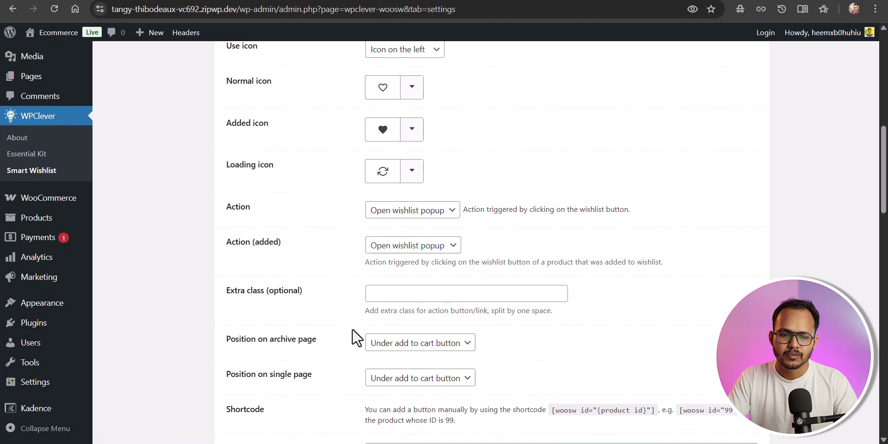
pyautogui.scroll(-20, 357, 337)
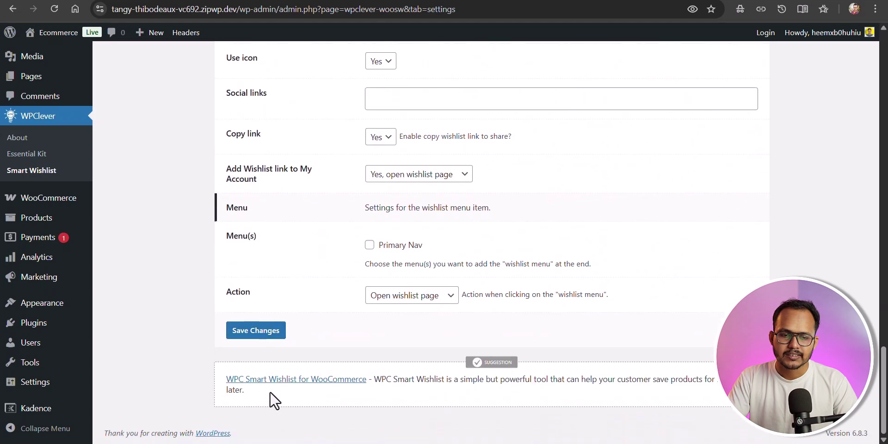
pyautogui.click(258, 332)
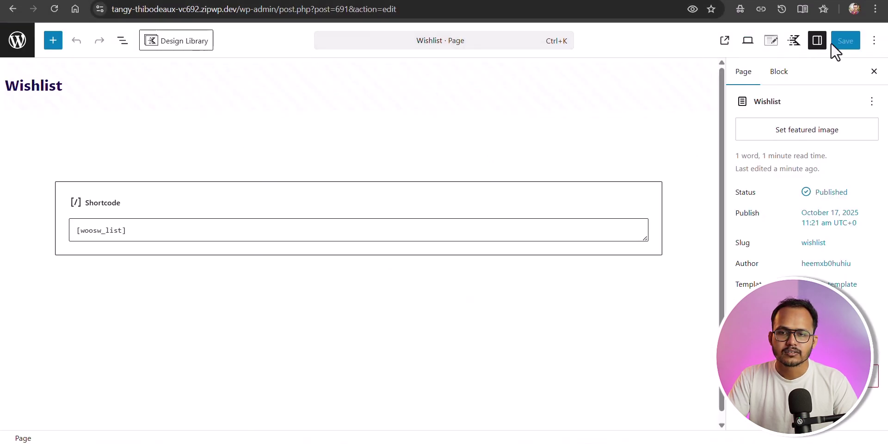
# Step: Preview the published Wishlist page, then open My Account's Wishlist section listing the two saved plants
pyautogui.click(725, 41)
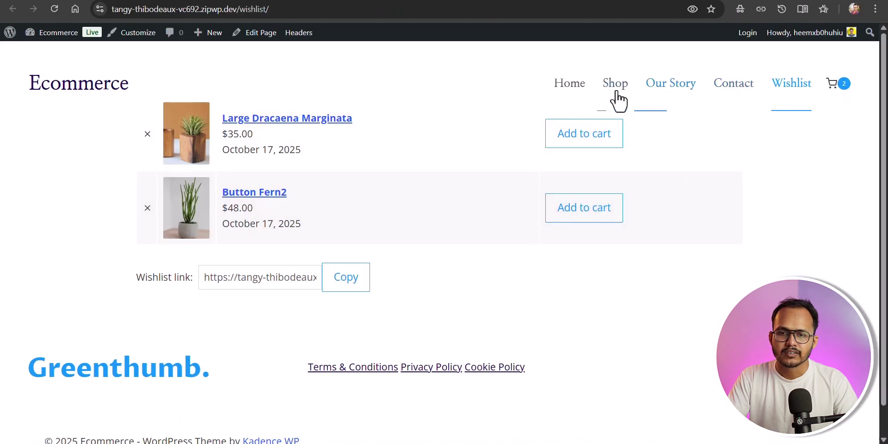
pyautogui.click(573, 95)
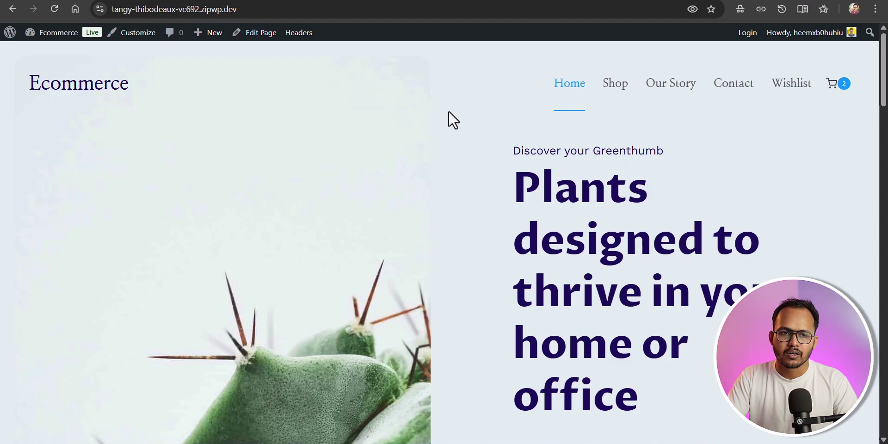
pyautogui.moveTo(53, 45)
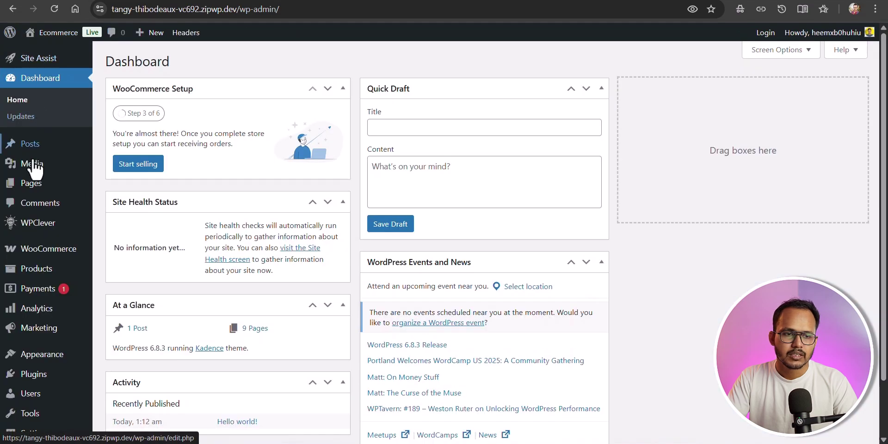
pyautogui.click(27, 185)
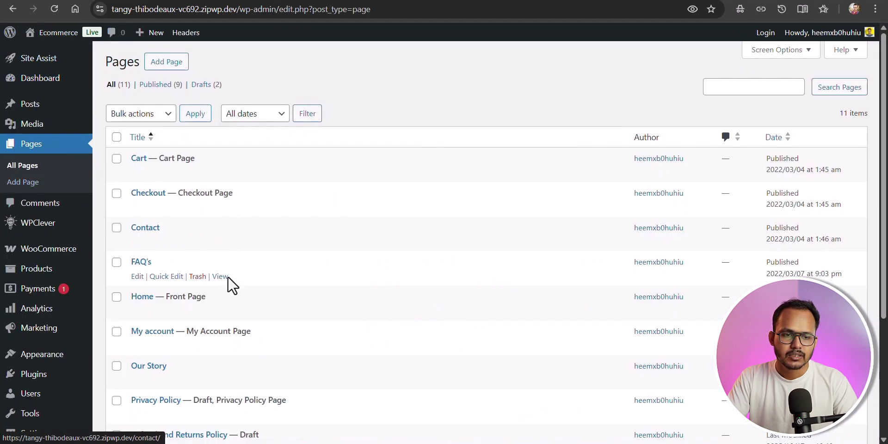
pyautogui.click(221, 347)
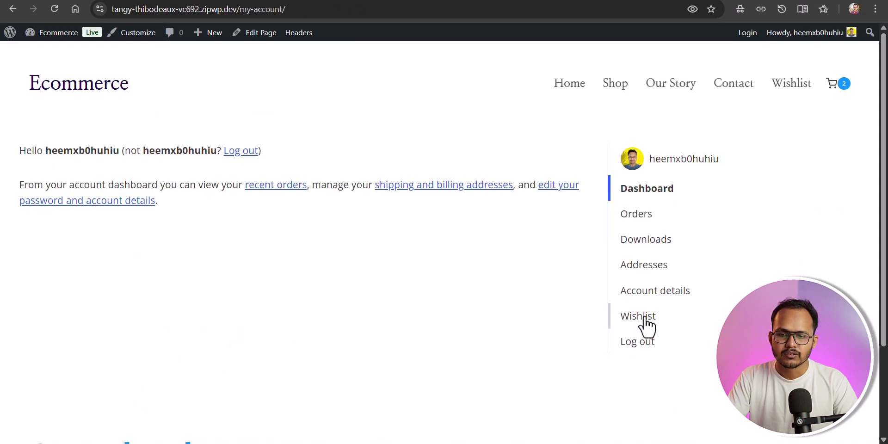
pyautogui.click(645, 320)
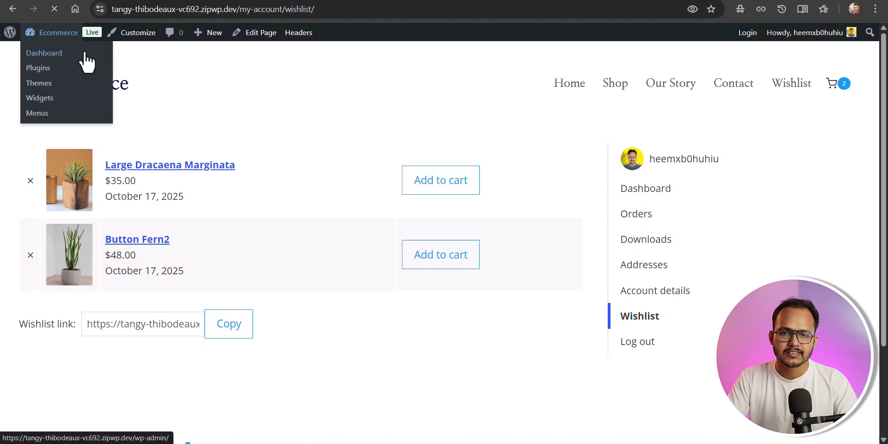
# Step: Activate the Blocksy theme and visit the storefront's Shop Our Plants page listing 4 products
pyautogui.click(88, 58)
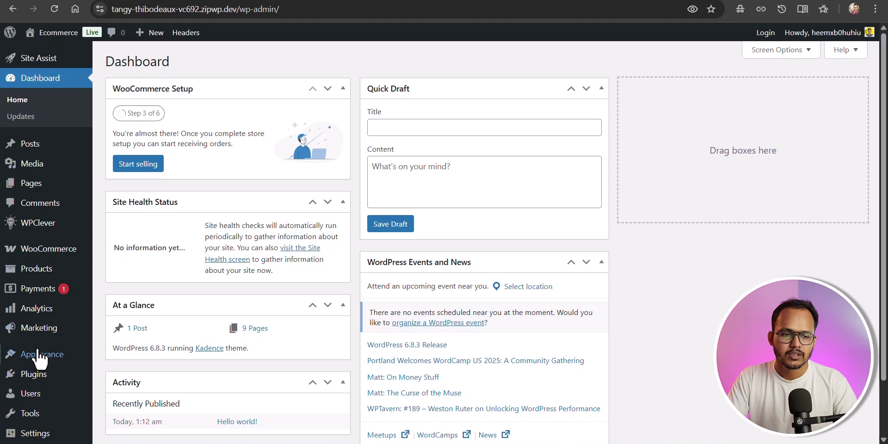
pyautogui.moveTo(40, 357)
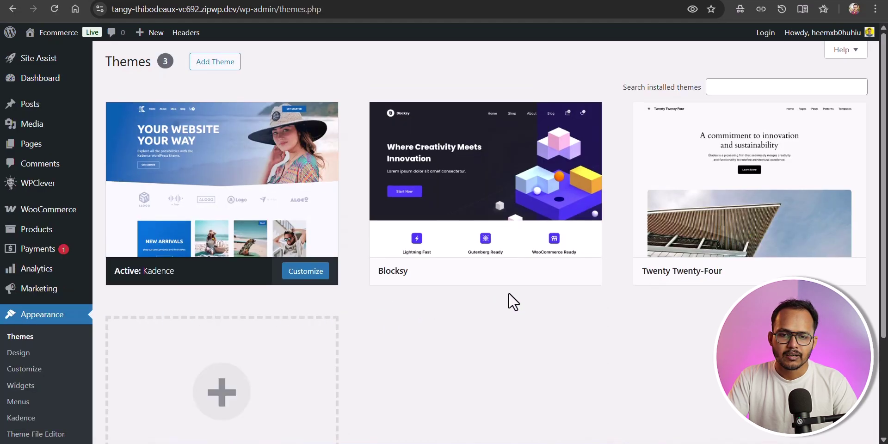
pyautogui.moveTo(546, 282)
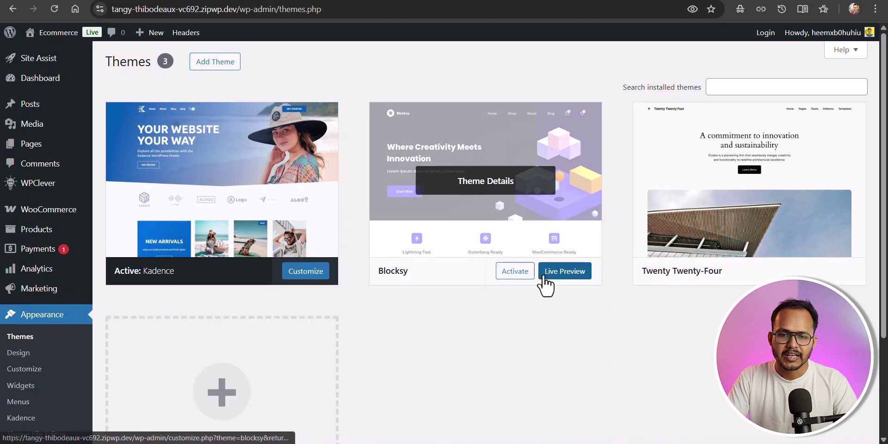
pyautogui.click(507, 274)
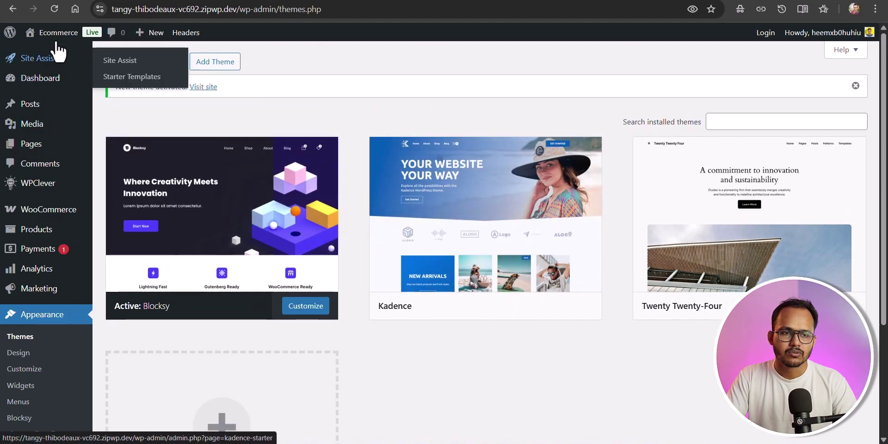
pyautogui.moveTo(55, 33)
pyautogui.click(45, 68)
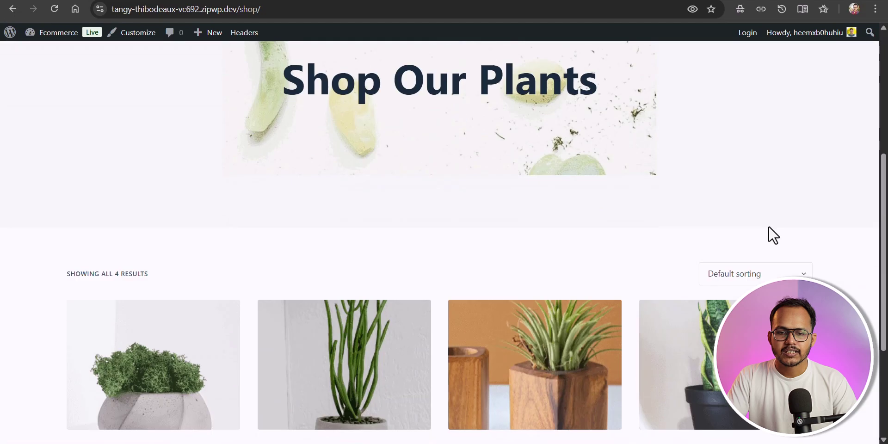
# Step: Add Snake Plant Laurentii to the wishlist from the shop page
pyautogui.scroll(-4, 769, 234)
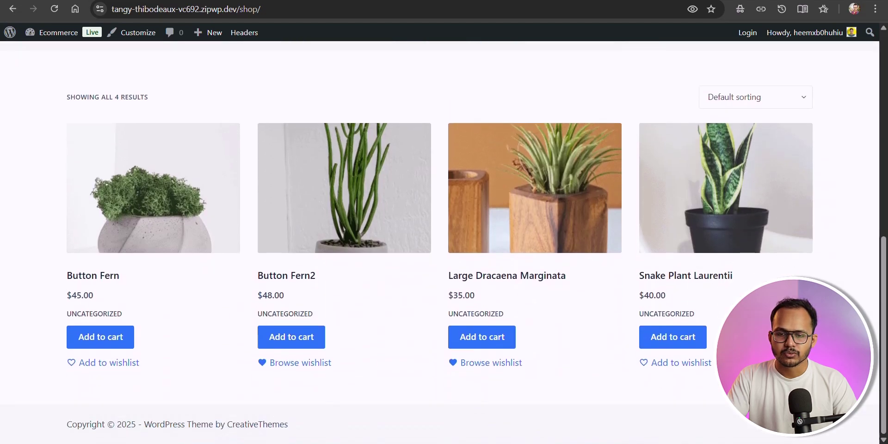
pyautogui.click(673, 367)
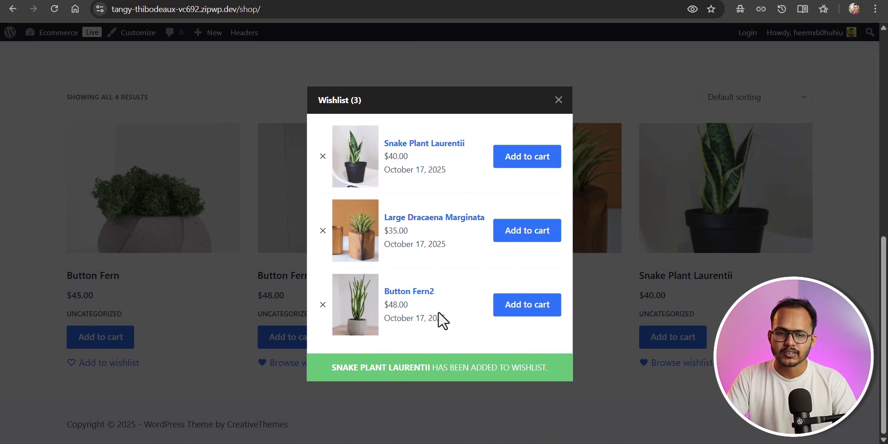
pyautogui.click(559, 100)
pyautogui.scroll(10, 842, 151)
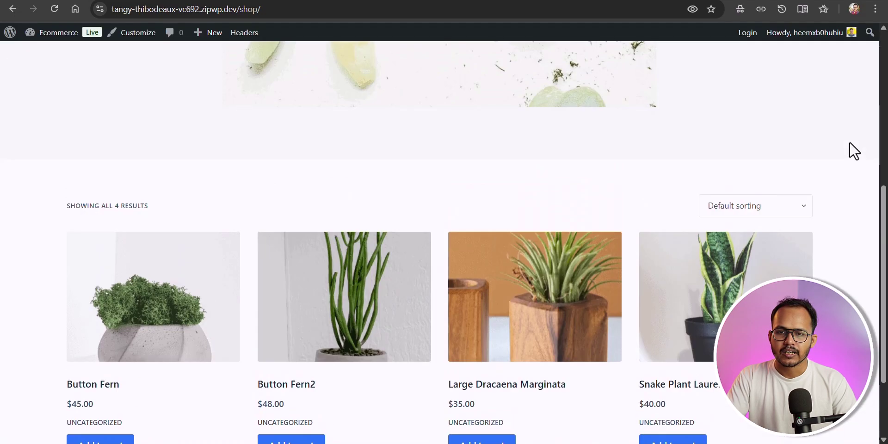
# Step: Open the Wishlist section in My Account to review the saved plants
pyautogui.click(629, 76)
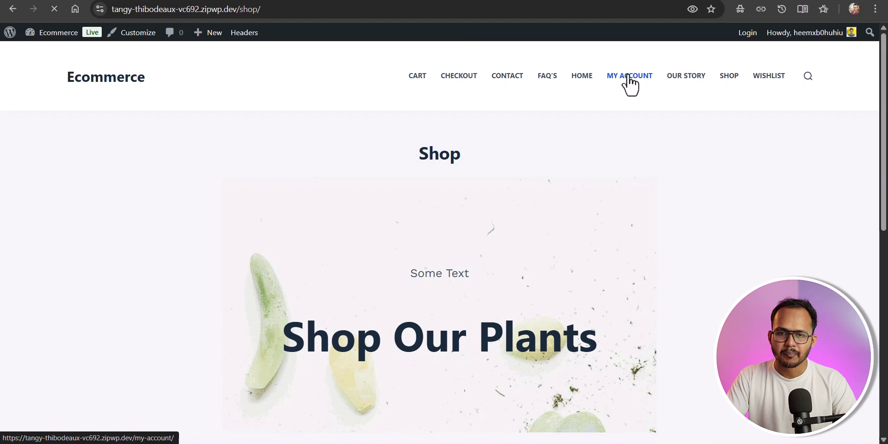
pyautogui.scroll(-3, 218, 327)
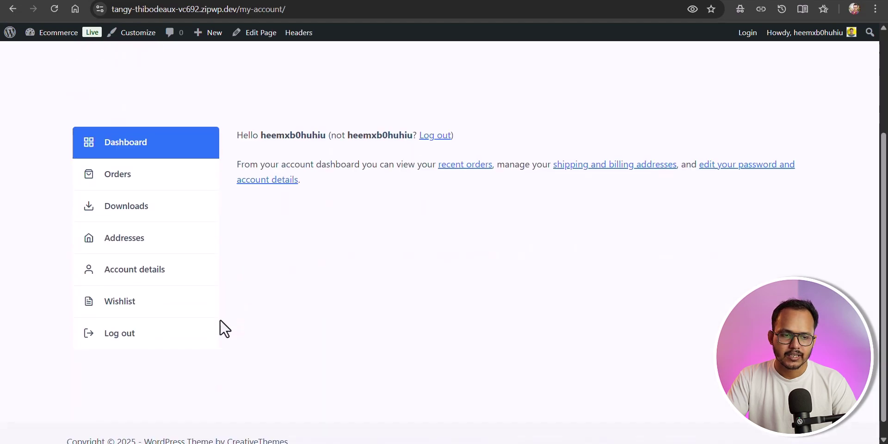
pyautogui.click(132, 309)
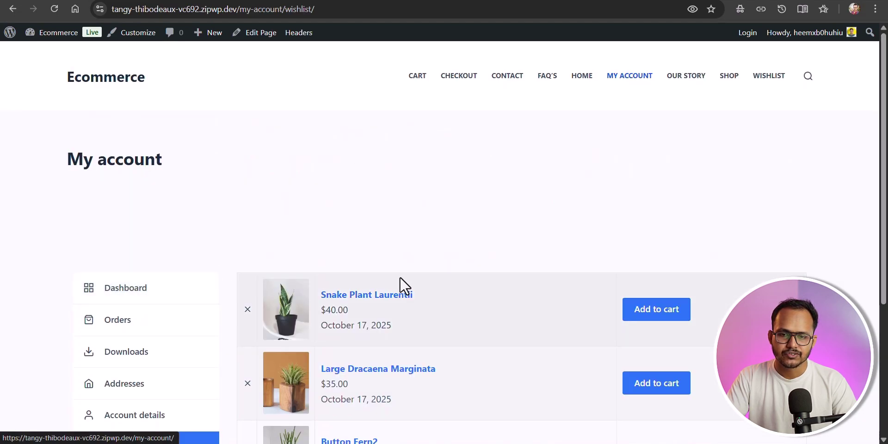
pyautogui.scroll(-3, 405, 257)
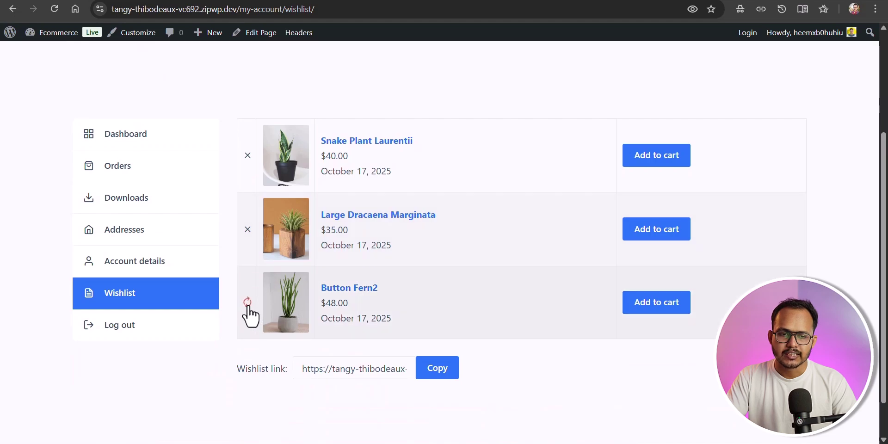